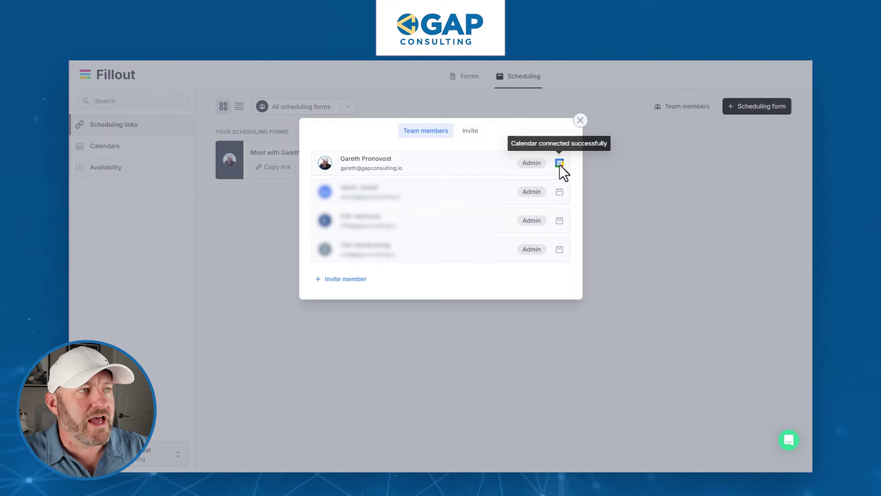
# Step: Close the team members dialog and start a new scheduling form titled "15 min chat" with a 15-minute event duration
pyautogui.click(581, 121)
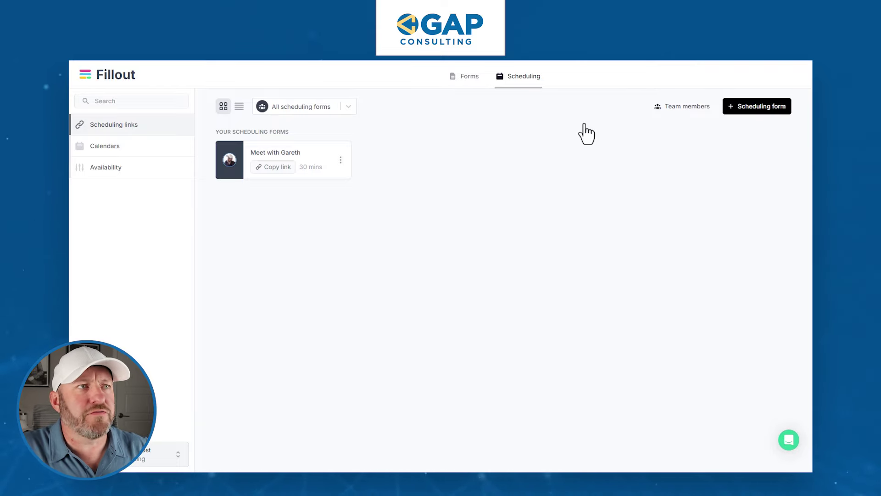
pyautogui.click(737, 111)
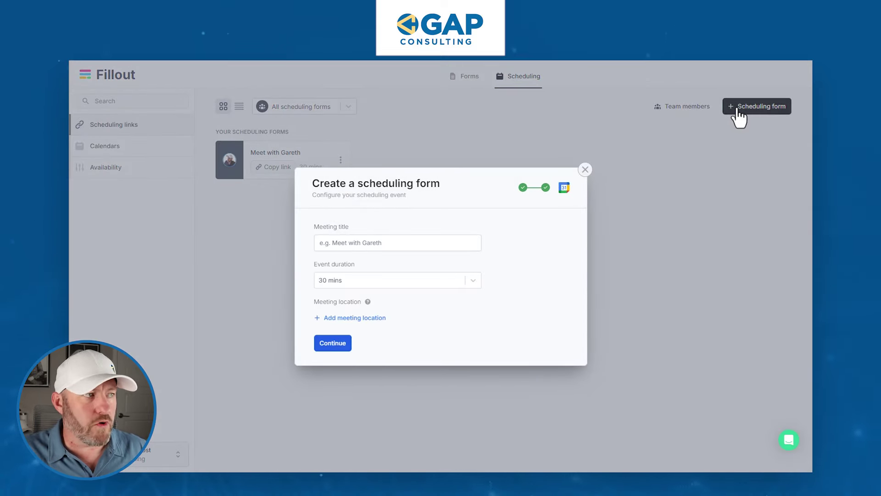
pyautogui.click(401, 248)
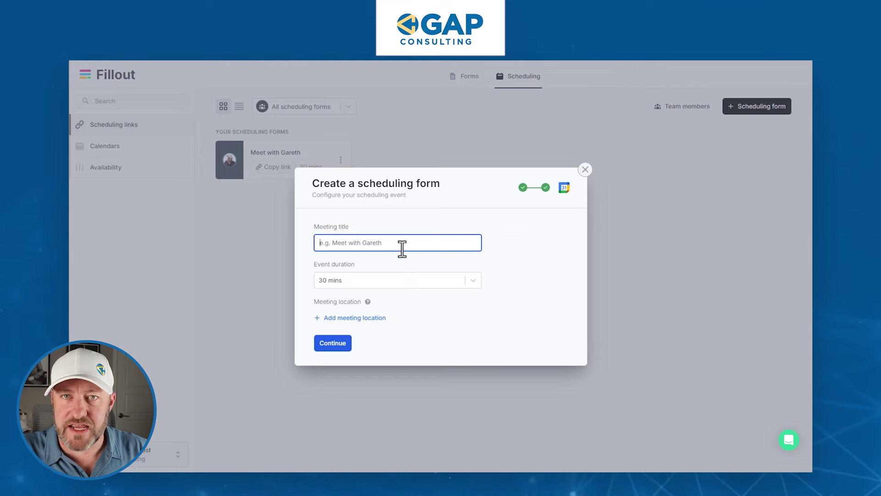
pyautogui.write('15 ')
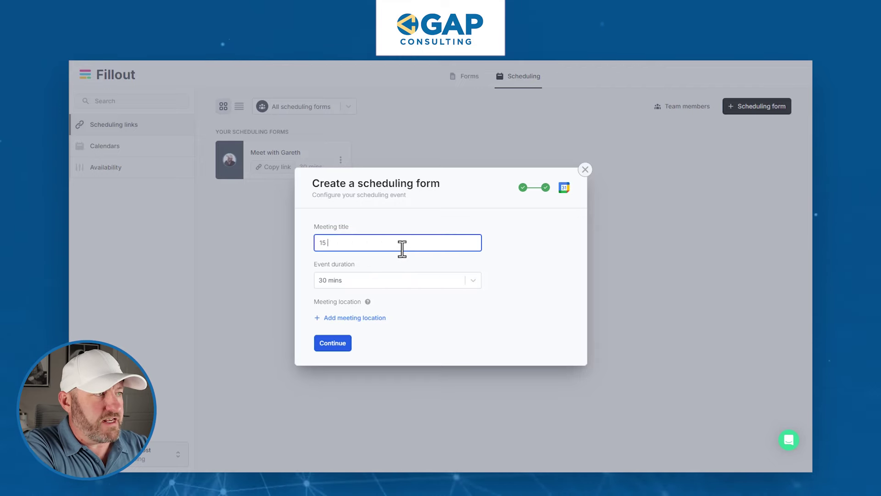
pyautogui.write('min chat')
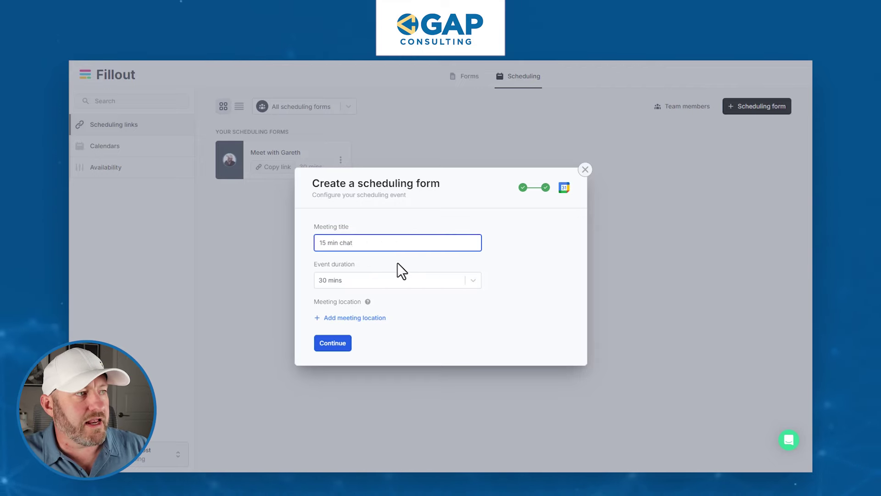
pyautogui.click(376, 283)
pyautogui.click(370, 301)
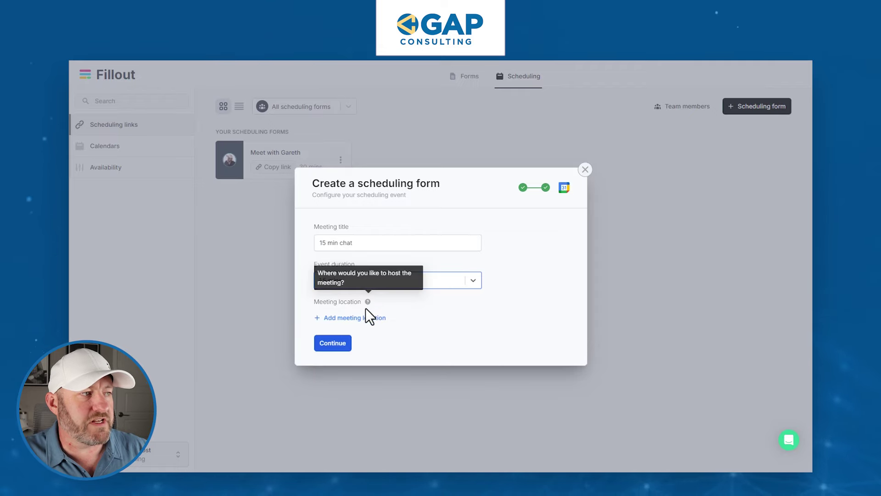
# Step: Set the meeting location to Zoom and finish creating the form, keeping "15 min chat" as its name
pyautogui.click(354, 320)
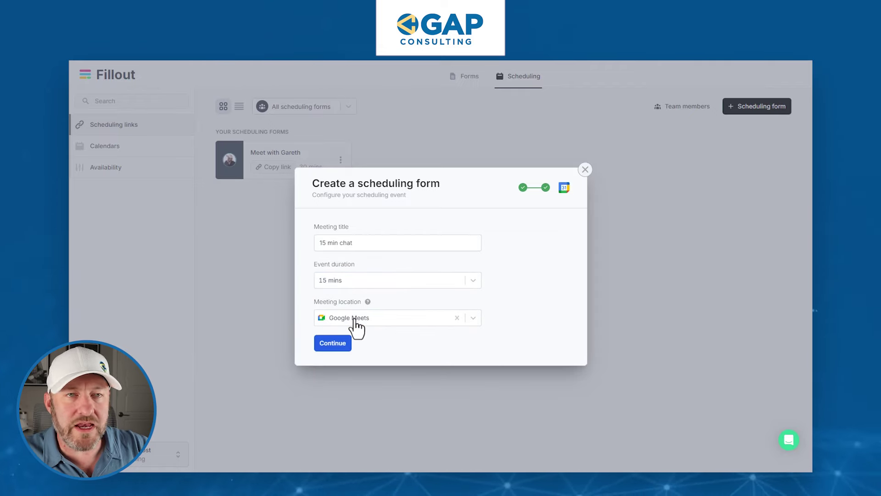
pyautogui.click(355, 320)
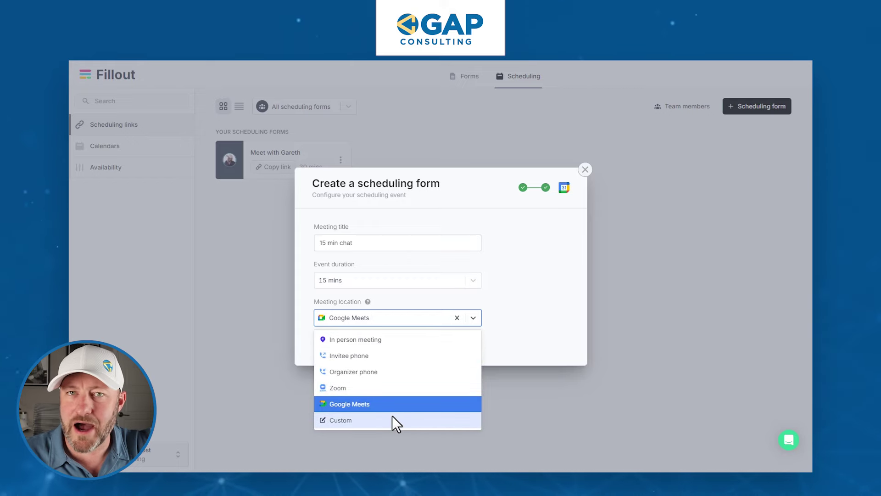
pyautogui.click(380, 387)
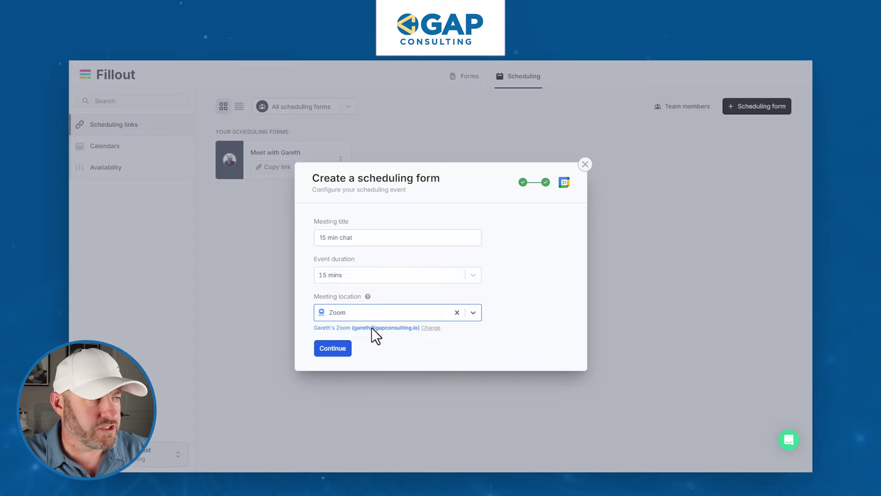
pyautogui.click(342, 350)
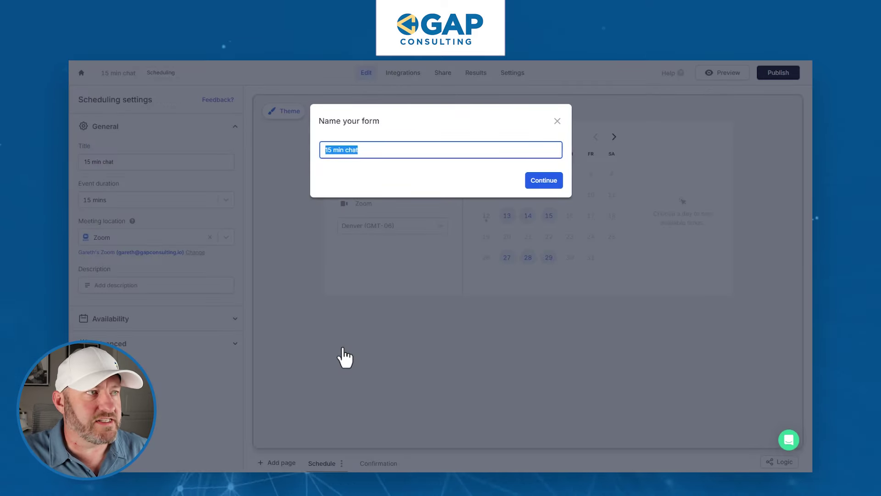
pyautogui.click(537, 181)
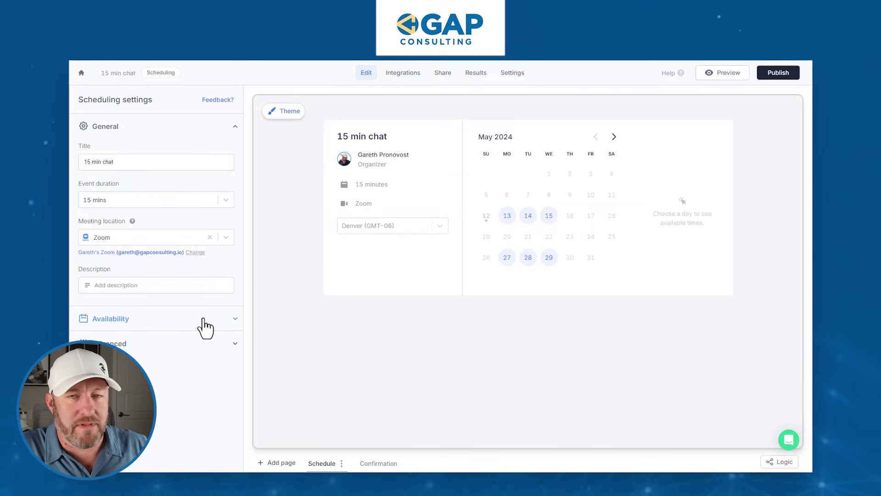
# Step: Try the booking page with the 9:00 am slot on May 28 and examine the name and email fields
pyautogui.click(524, 260)
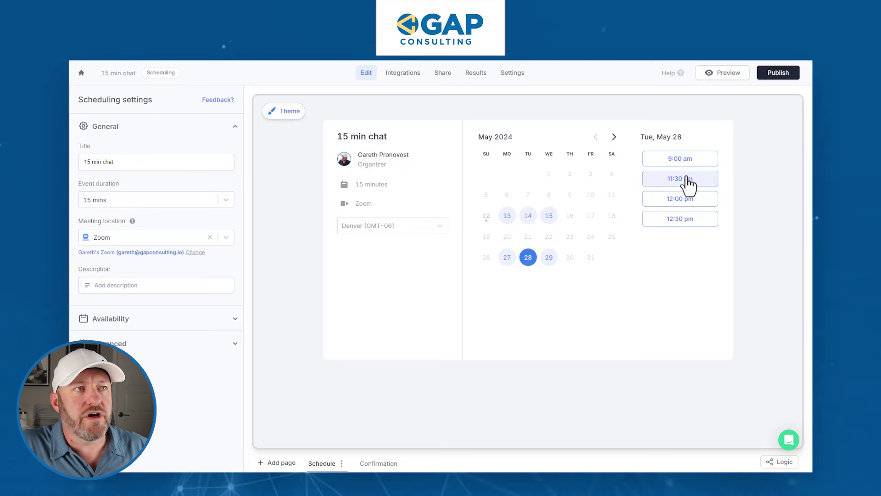
pyautogui.click(692, 162)
pyautogui.click(577, 172)
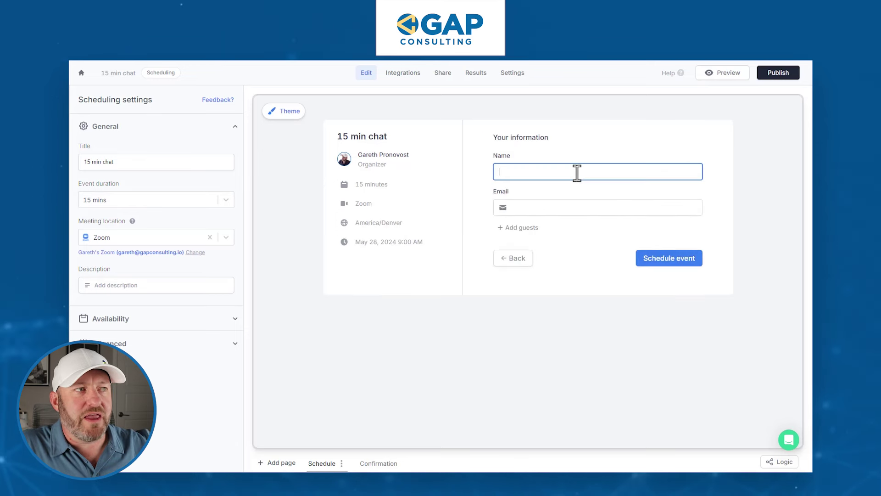
pyautogui.click(578, 210)
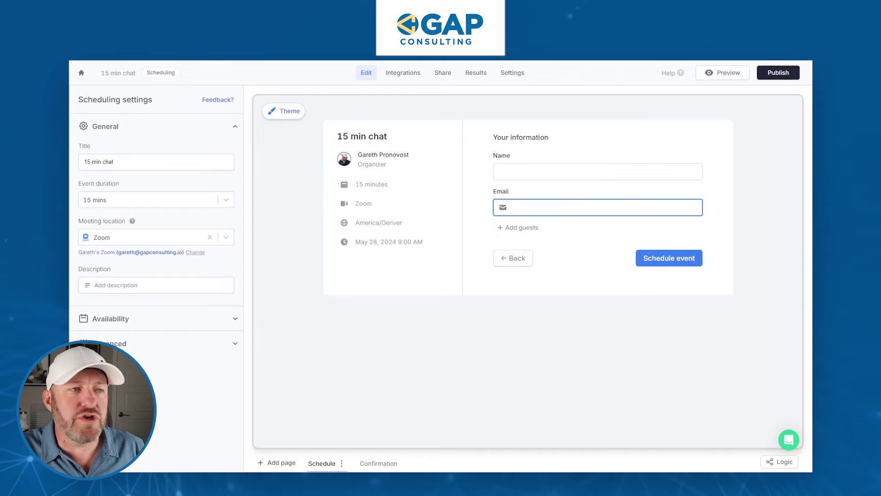
pyautogui.click(282, 462)
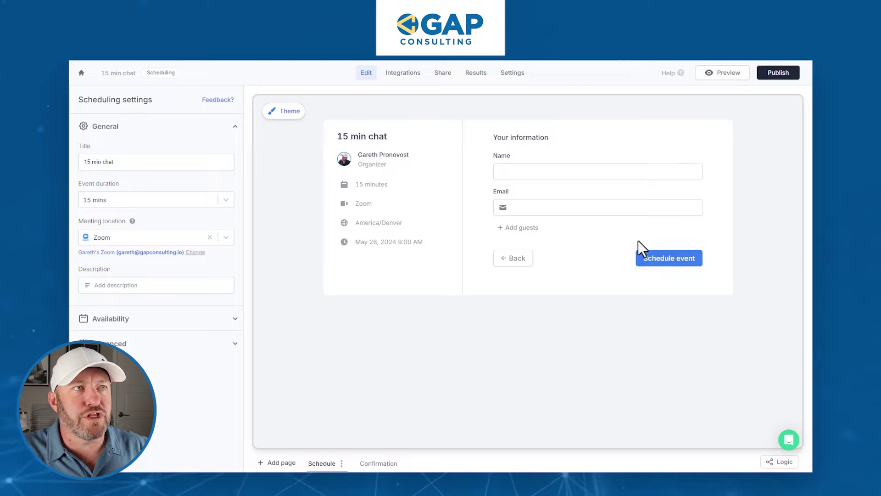
# Step: Publish the 15 min chat scheduling form and dismiss the sharing options
pyautogui.click(779, 73)
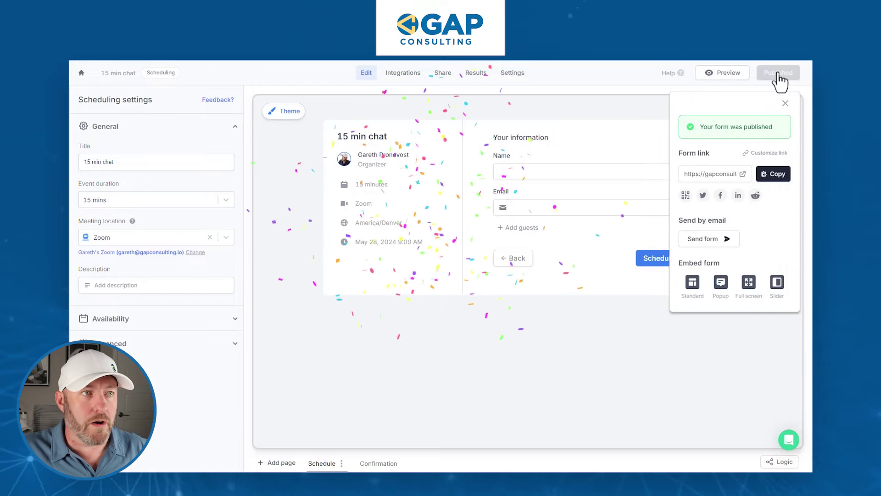
pyautogui.click(567, 112)
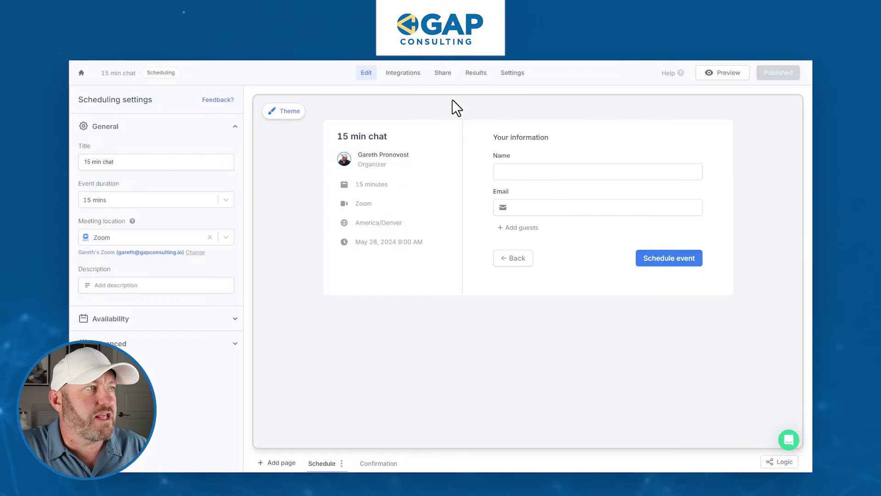
# Step: Add an Airtable integration to the form using the First Airtable connection account and choose the Fillout Scheduler base
pyautogui.click(404, 82)
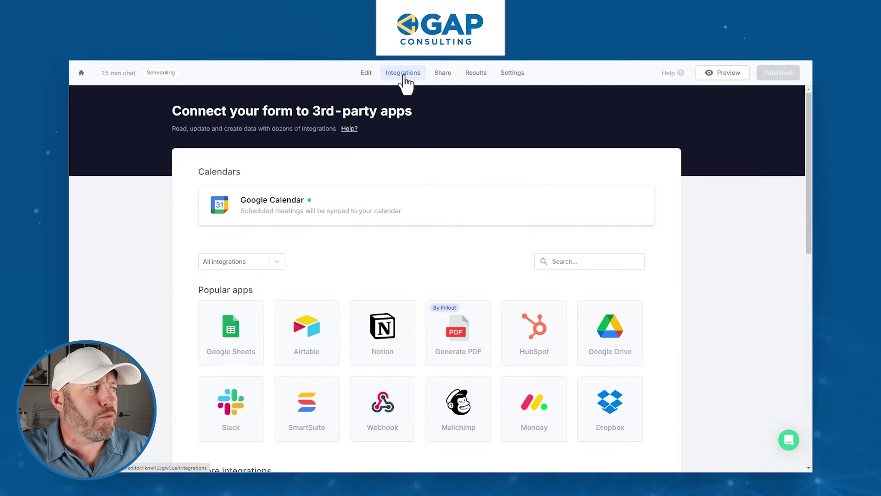
pyautogui.click(592, 262)
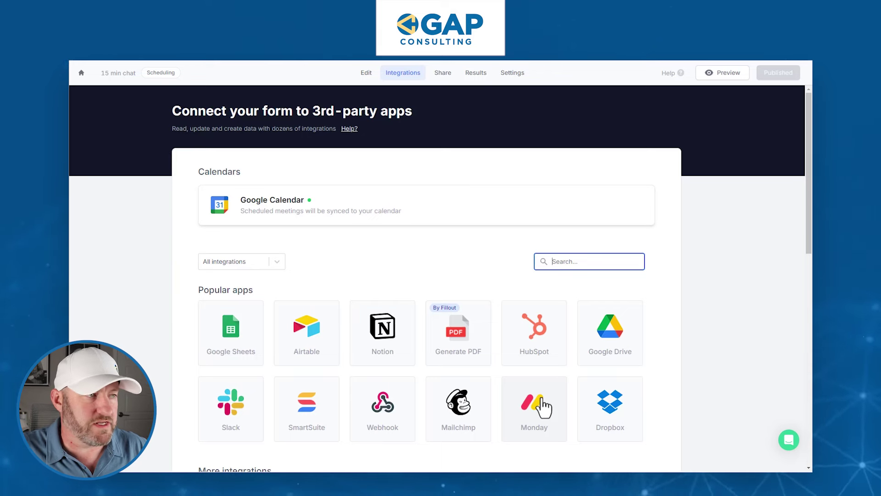
pyautogui.write('airt')
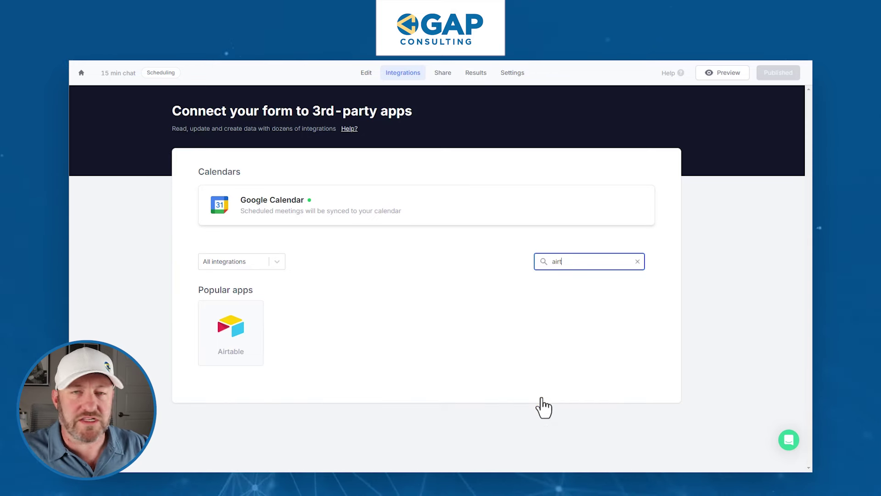
pyautogui.click(243, 340)
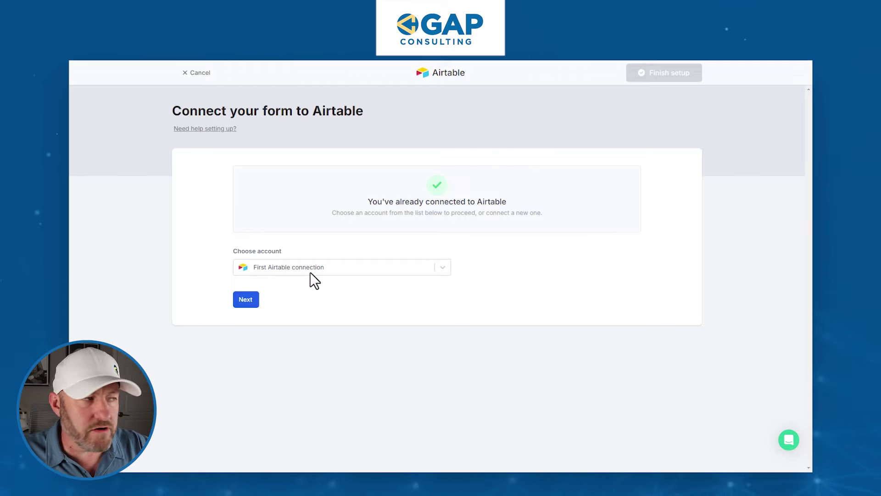
pyautogui.click(245, 299)
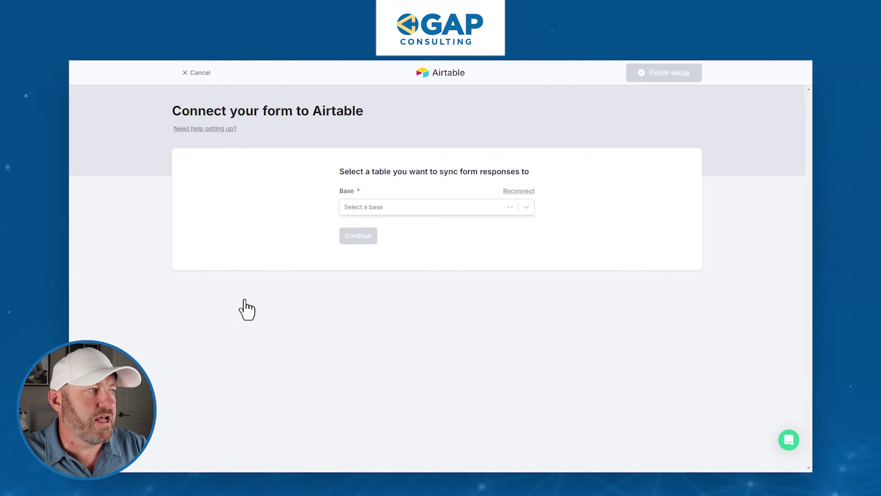
pyautogui.click(377, 210)
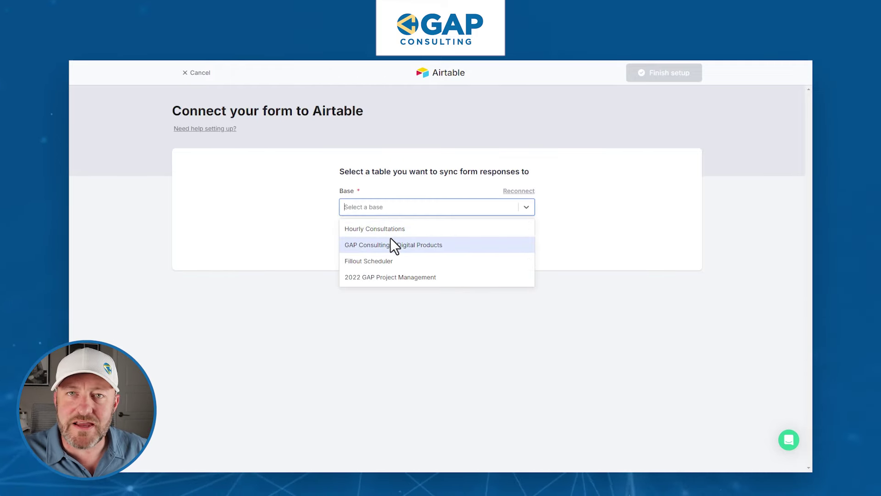
pyautogui.click(389, 262)
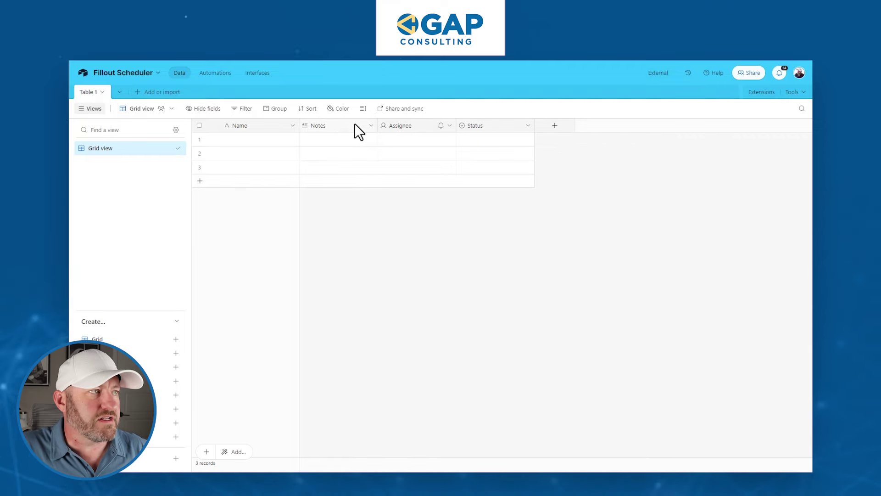
# Step: In Airtable, delete the Notes, Assignee and Status fields from Table 1 of the Fillout Scheduler base
pyautogui.click(371, 125)
pyautogui.click(348, 375)
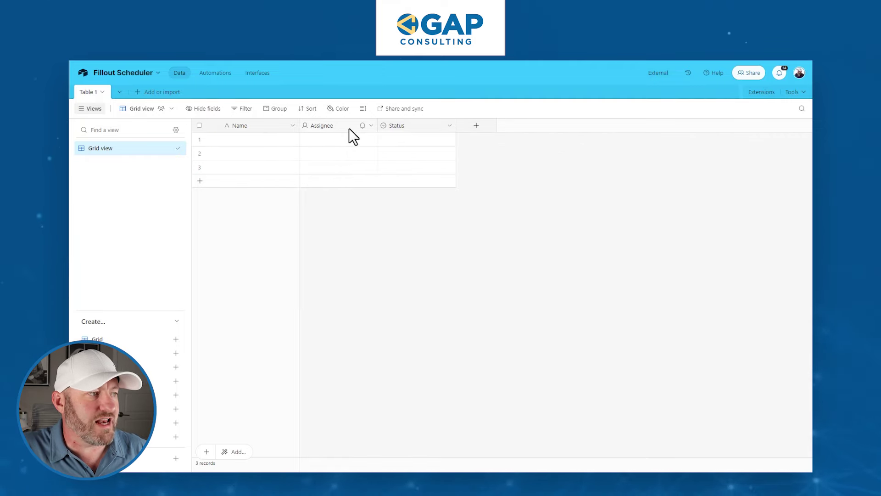
pyautogui.rightClick(349, 128)
pyautogui.click(354, 376)
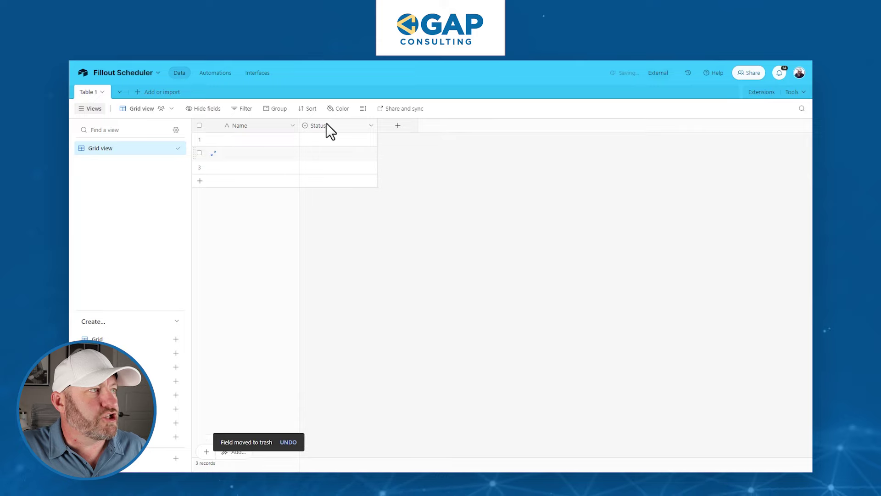
pyautogui.rightClick(327, 124)
pyautogui.click(350, 375)
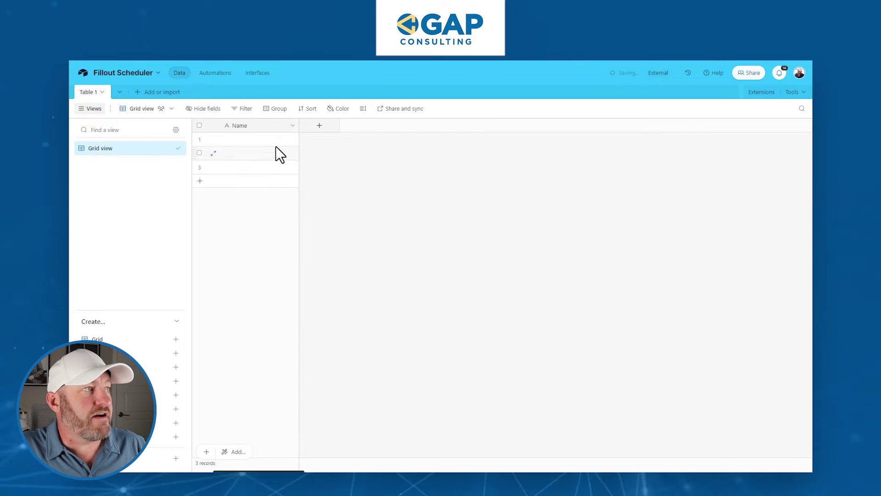
# Step: Rename Table 1 as Consultations
pyautogui.click(265, 125)
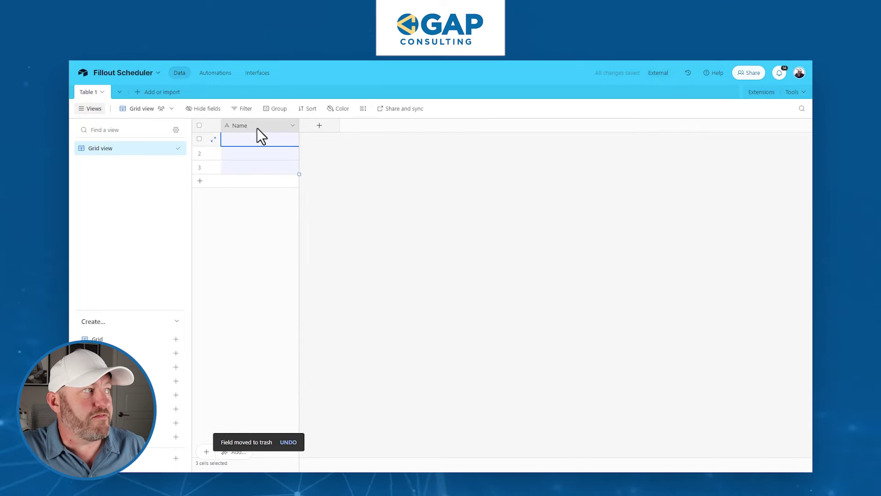
pyautogui.click(94, 94)
pyautogui.click(94, 95)
pyautogui.write('Consultati')
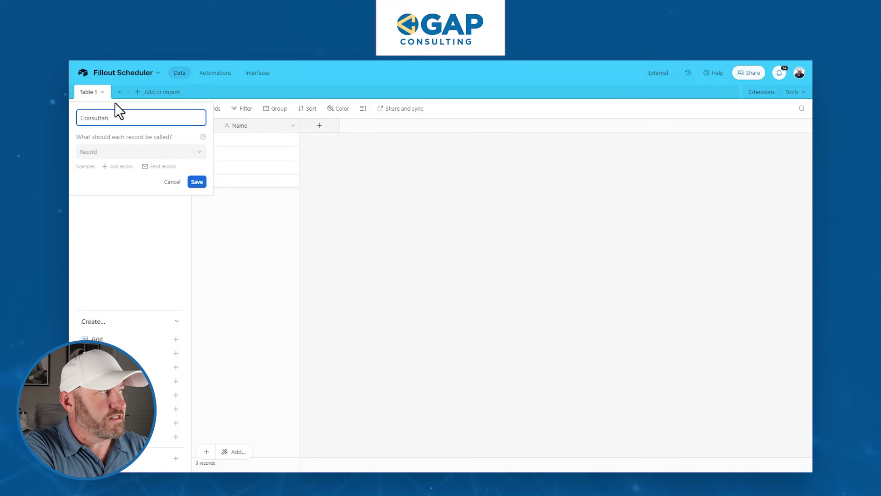
pyautogui.write('ons')
pyautogui.press('Return')
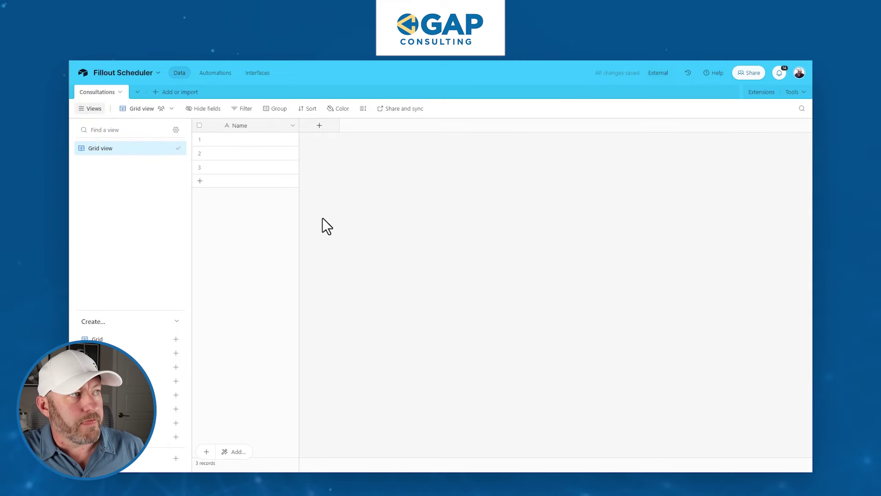
pyautogui.moveTo(273, 167); pyautogui.dragTo(274, 178)
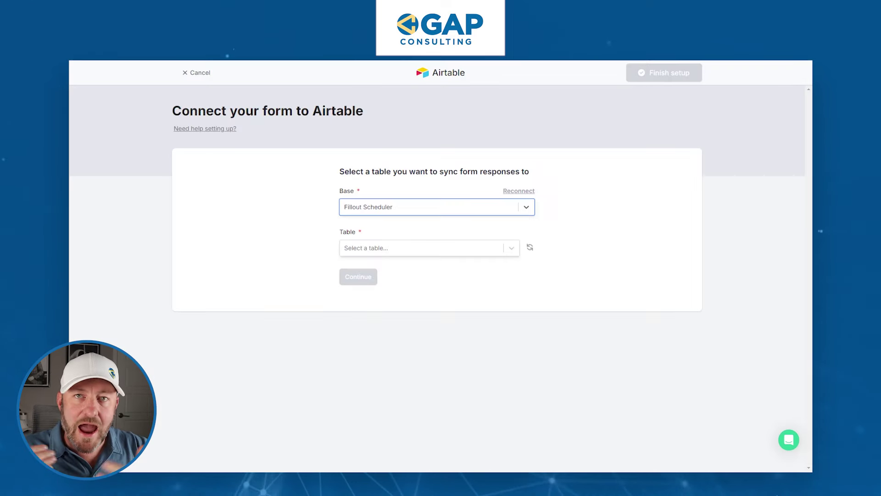
# Step: Back in Fillout, refresh the table list, select Consultations as the sync table, and expand the pre-fetch records options
pyautogui.click(530, 249)
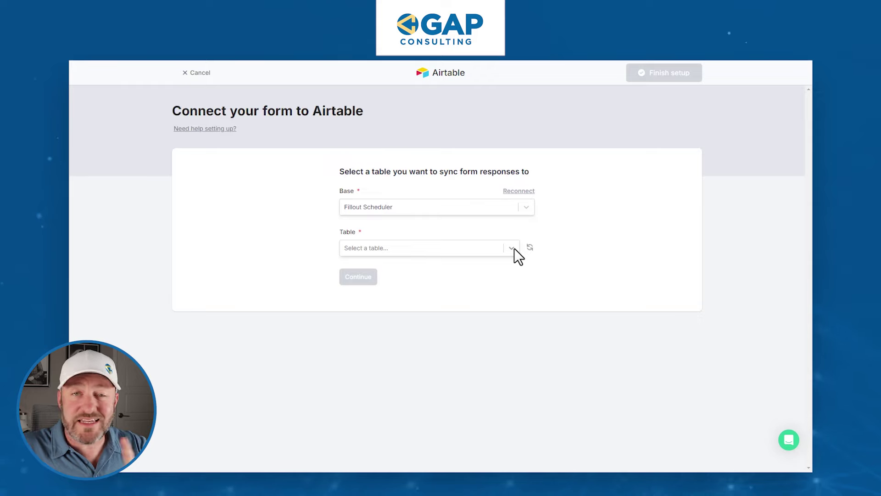
pyautogui.click(511, 249)
pyautogui.click(451, 270)
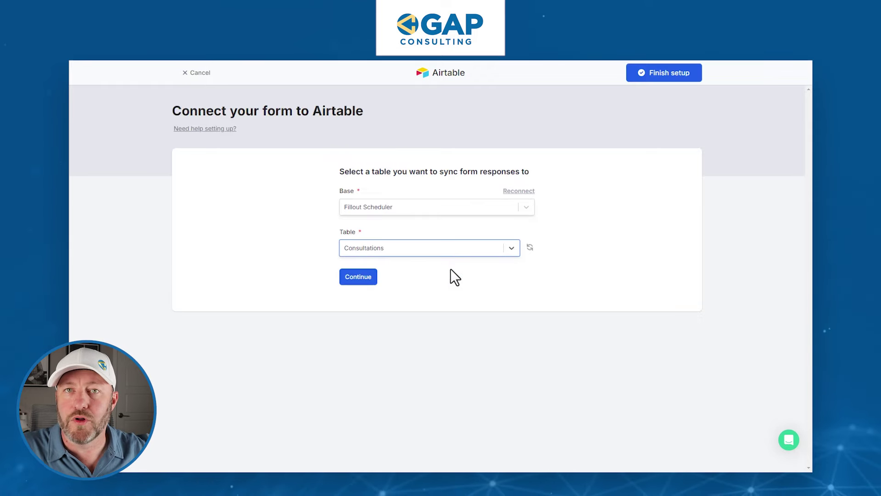
pyautogui.click(358, 278)
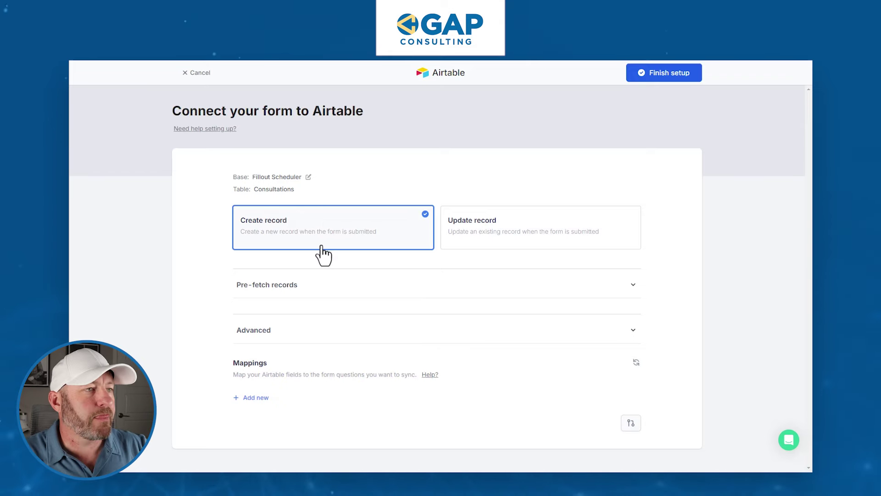
pyautogui.click(294, 286)
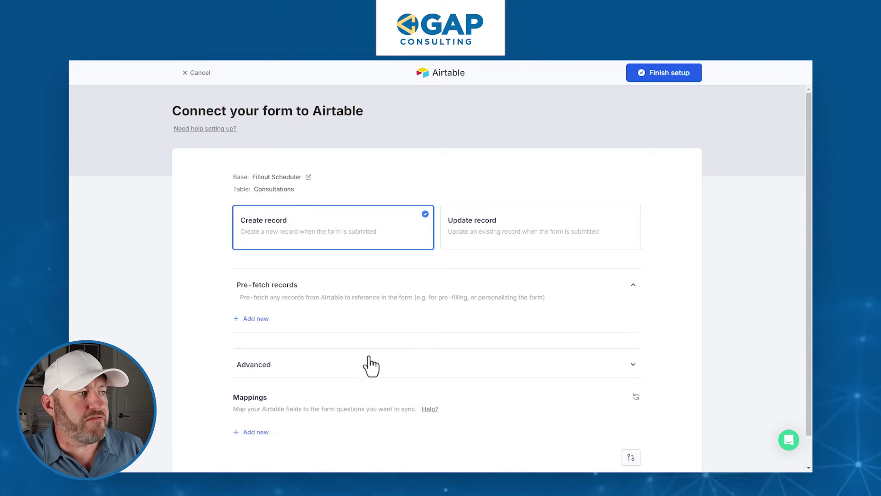
# Step: Collapse the pre-fetch options and check the duplicate-prevention setting in the advanced options without changing it
pyautogui.click(304, 290)
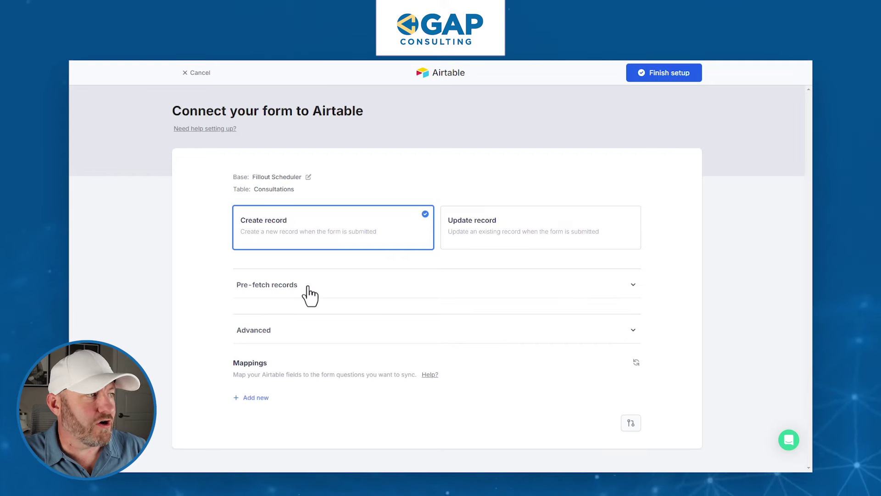
pyautogui.click(285, 331)
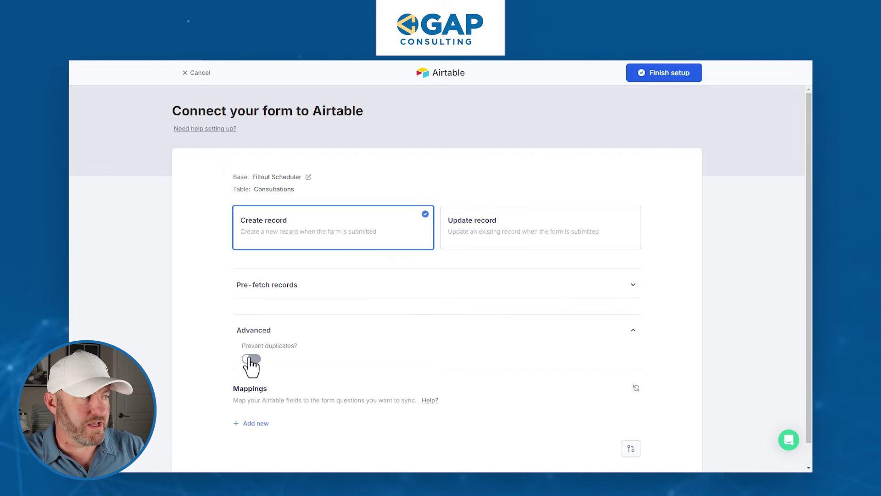
pyautogui.click(251, 327)
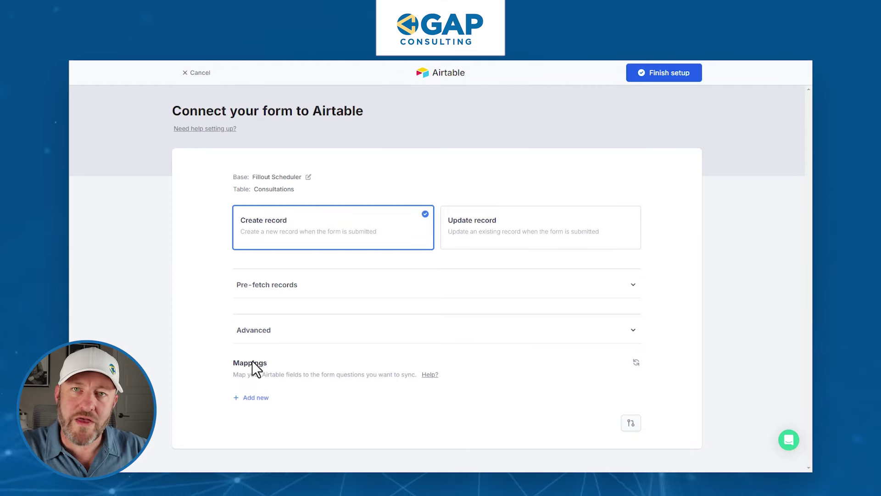
# Step: Add a blank field mapping and look through the Schedule values that can be referenced, down to the Zoom meeting link
pyautogui.click(256, 398)
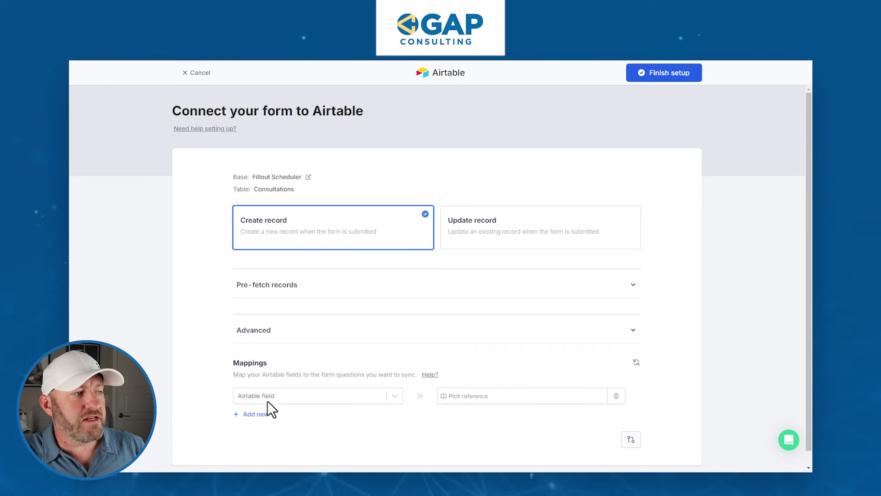
pyautogui.click(267, 399)
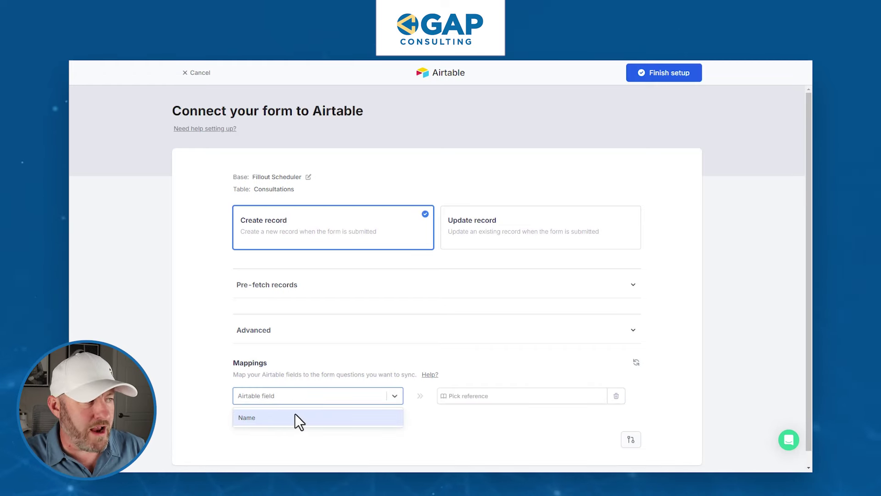
pyautogui.click(491, 403)
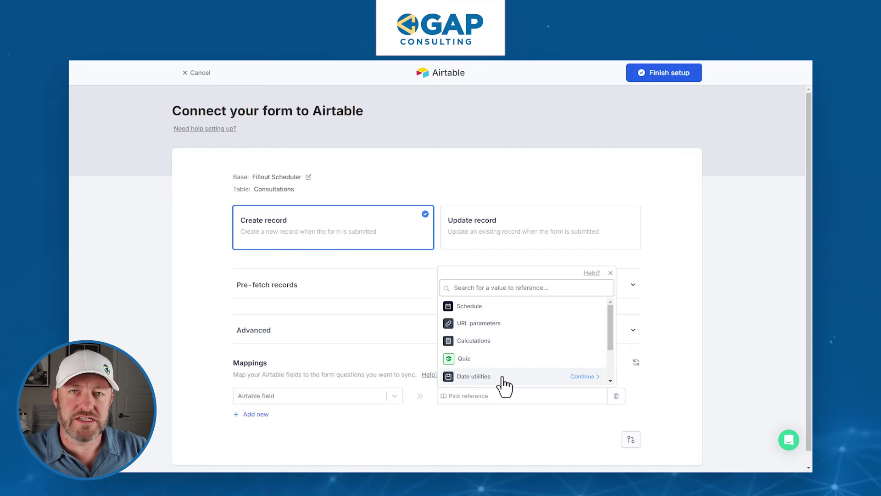
pyautogui.click(504, 307)
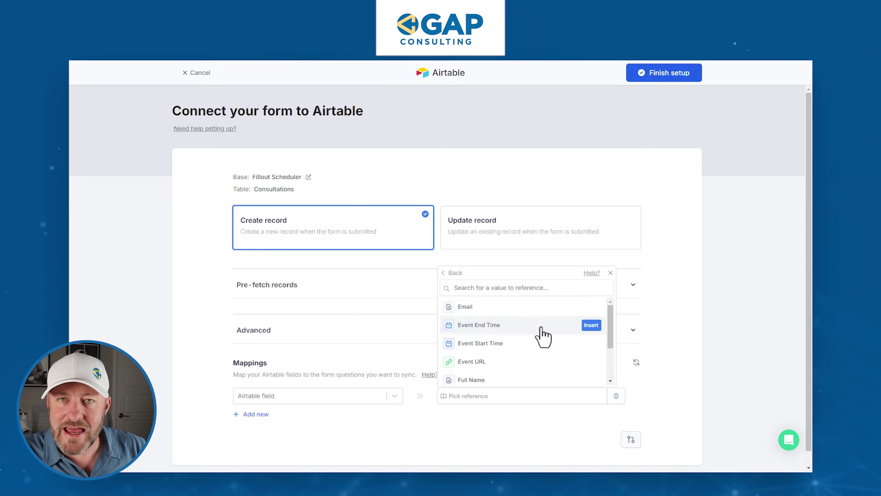
pyautogui.scroll(-1, 543, 348)
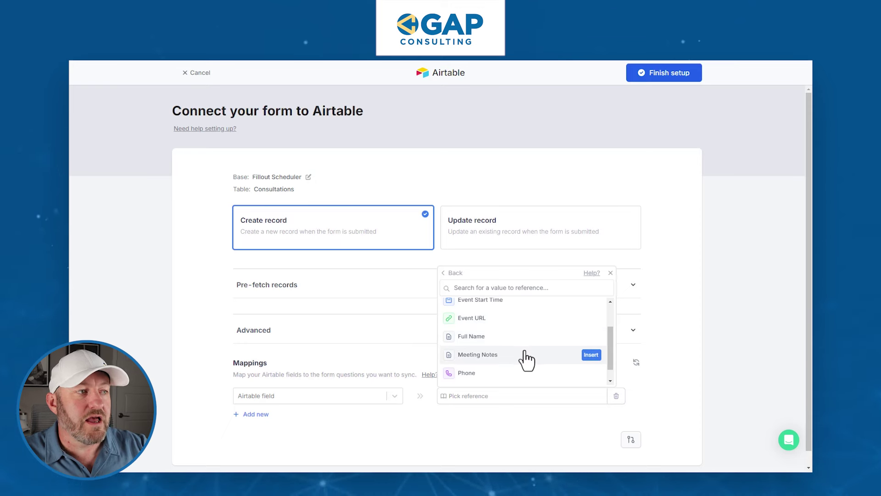
pyautogui.scroll(-1, 517, 357)
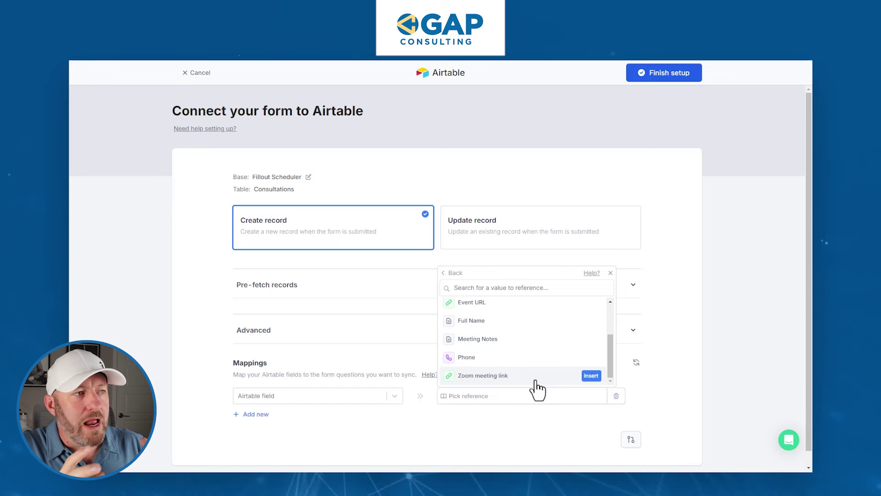
pyautogui.scroll(3, 535, 381)
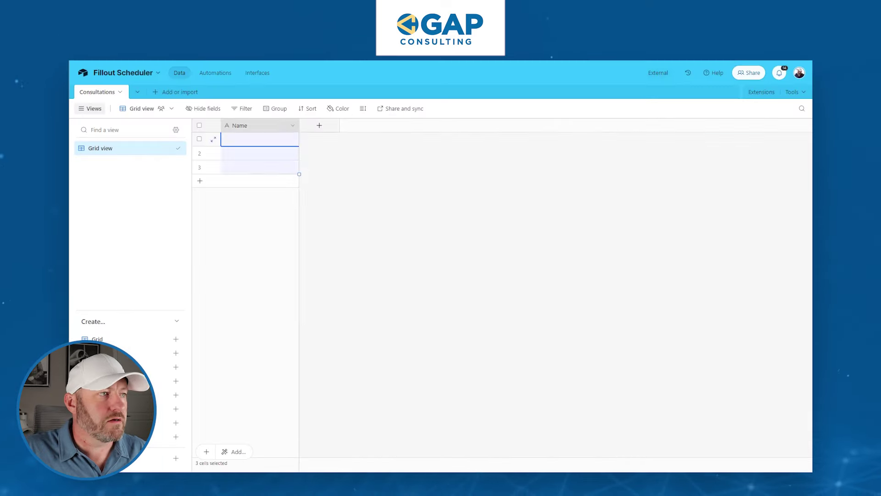
# Step: In the Airtable Consultations table, add an Email field and an Event End Time date field with time included and time zone displayed
pyautogui.click(320, 126)
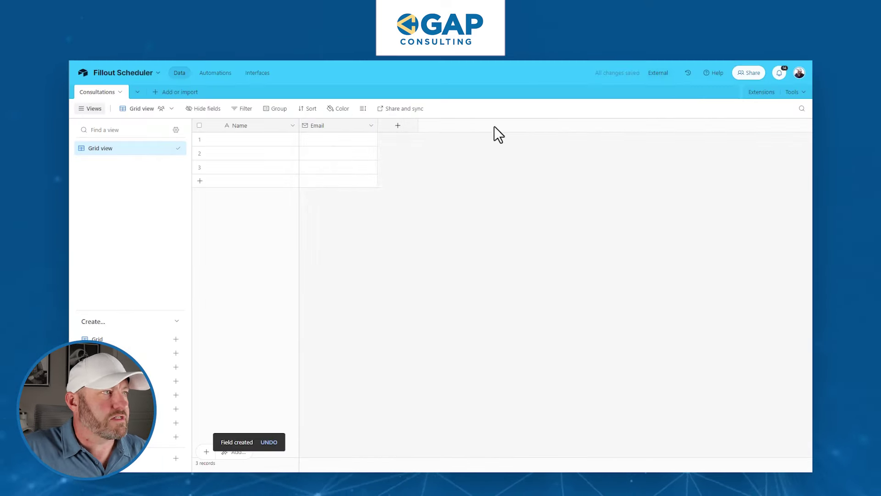
pyautogui.click(397, 125)
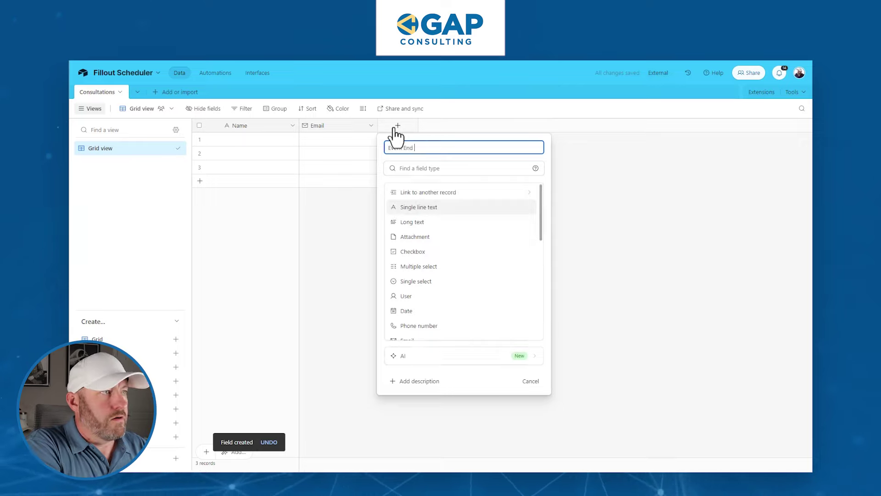
pyautogui.write('Event End Time')
pyautogui.press('Tab')
pyautogui.write('date')
pyautogui.click(406, 192)
pyautogui.click(418, 233)
pyautogui.click(417, 291)
pyautogui.click(524, 344)
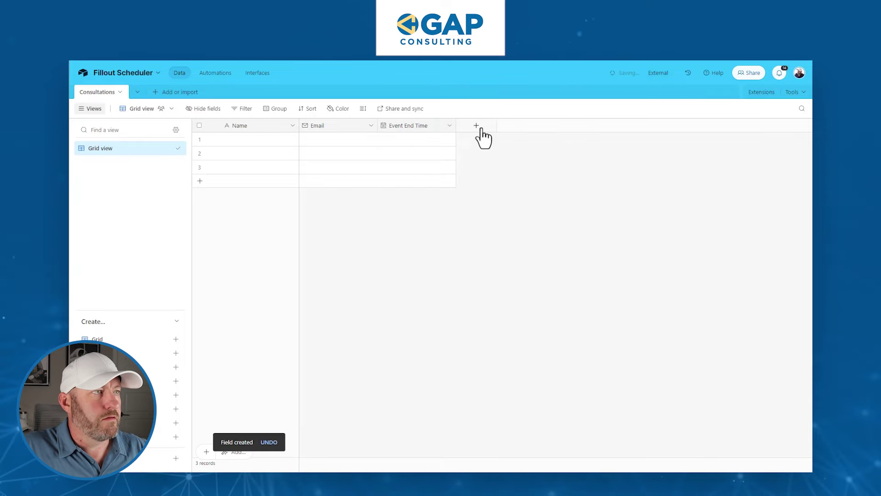
# Step: Add an Event Start Time date field to the Consultations table after Event End Time
pyautogui.click(481, 128)
pyautogui.hotkey('ctrl', 'a')
pyautogui.write('Event Start Time')
pyautogui.press('Return')
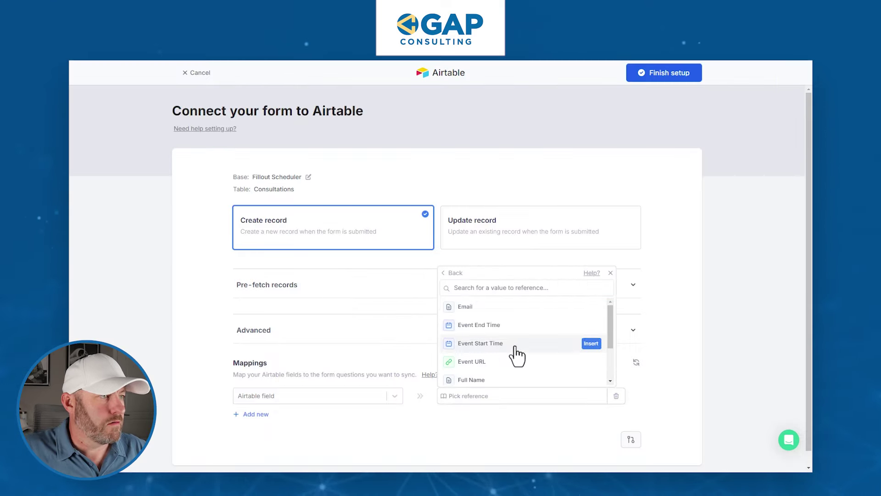
# Step: Check the remaining Schedule values in Fillout, and add an Event URL field of type URL to the Airtable table
pyautogui.scroll(-3, 521, 354)
pyautogui.click(555, 125)
pyautogui.write('E')
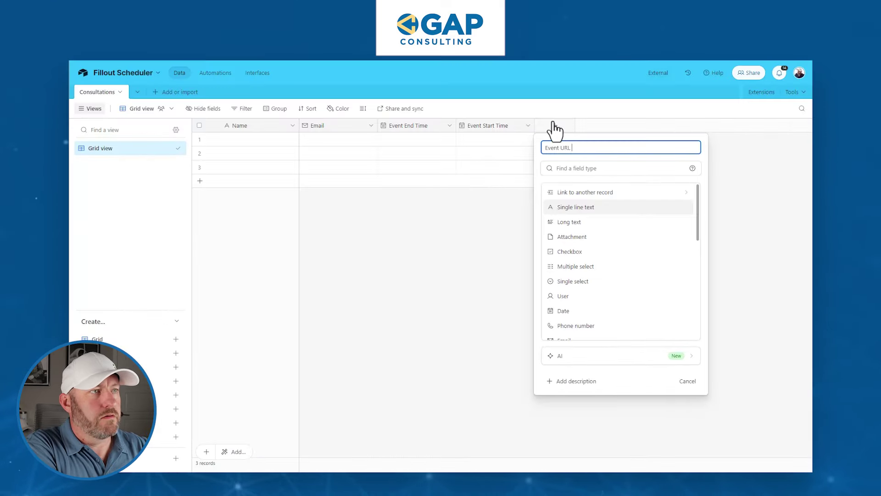
pyautogui.press('Tab')
pyautogui.write('url')
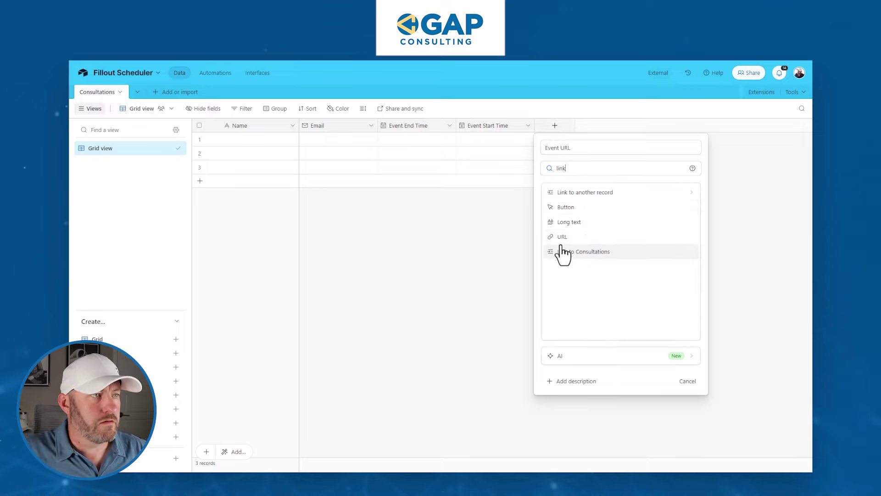
pyautogui.click(565, 250)
pyautogui.press('Return')
# Step: Add a Full Name single line text field and a Meeting Notes long text field to the Consultations table
pyautogui.click(634, 125)
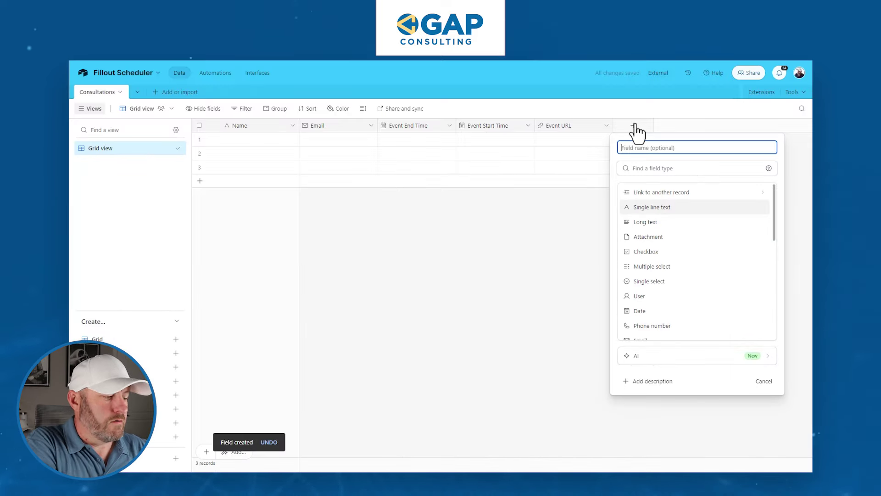
pyautogui.write('Full Name')
pyautogui.press('Return')
pyautogui.press('Return')
pyautogui.click(703, 130)
pyautogui.write('Meeting Notes')
pyautogui.press('Tab')
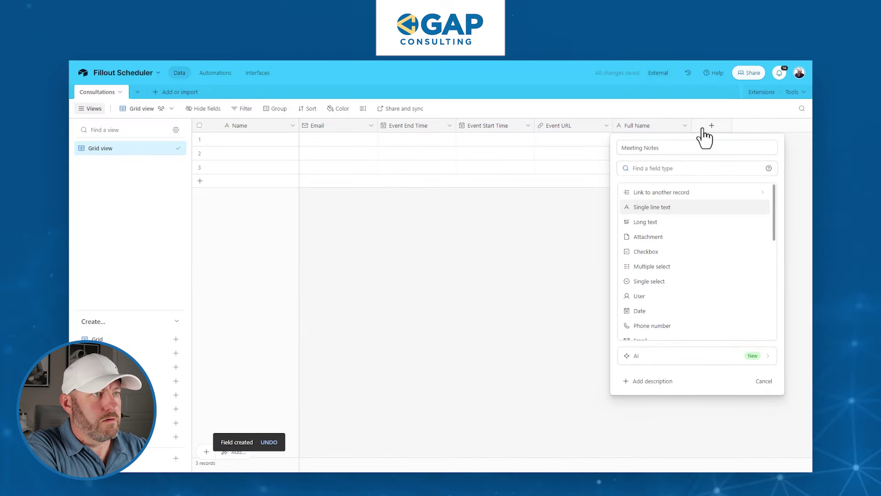
pyautogui.write('long')
pyautogui.press('Return')
# Step: Add a Phone Number field of the phone number type to the Consultations table
pyautogui.click(788, 126)
pyautogui.write('Phone Number')
pyautogui.press('Tab')
pyautogui.write('phon')
pyautogui.press('Return')
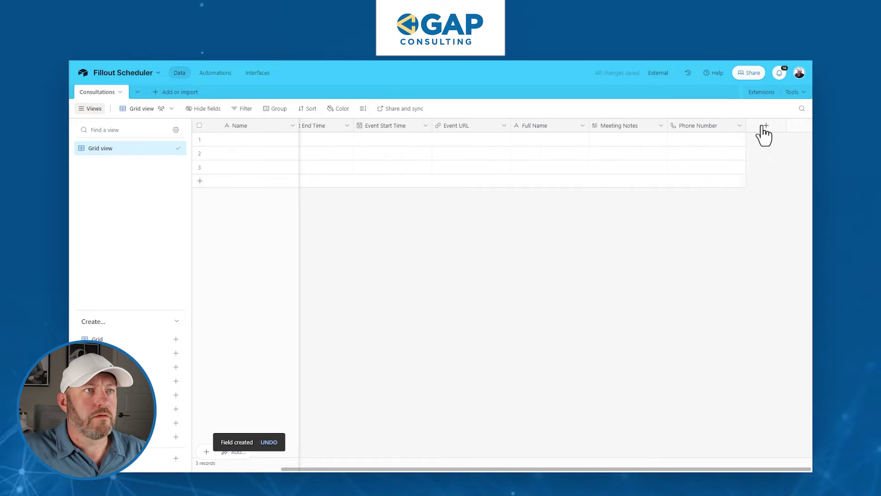
# Step: Add a Zoom Meeting Link field of type URL as the last field of the Consultations table
pyautogui.click(766, 127)
pyautogui.write('Zoom Meeting Link')
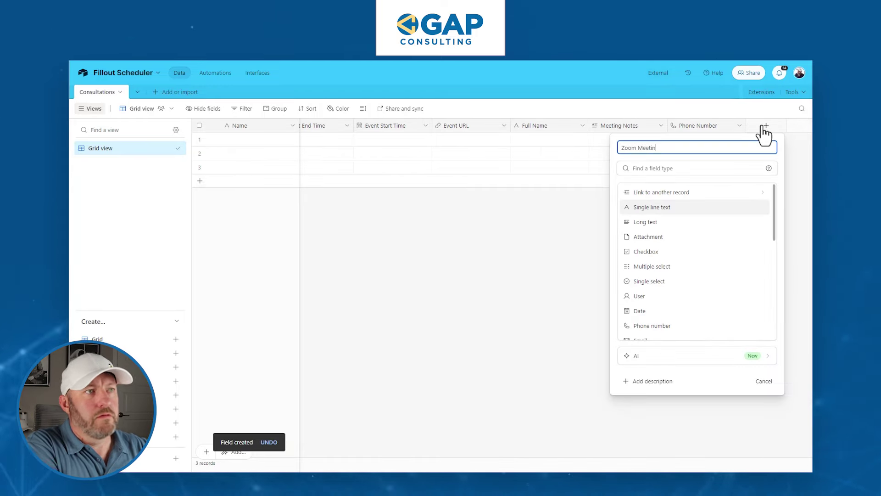
pyautogui.press('Tab')
pyautogui.write('url')
pyautogui.press('Return')
pyautogui.click(758, 209)
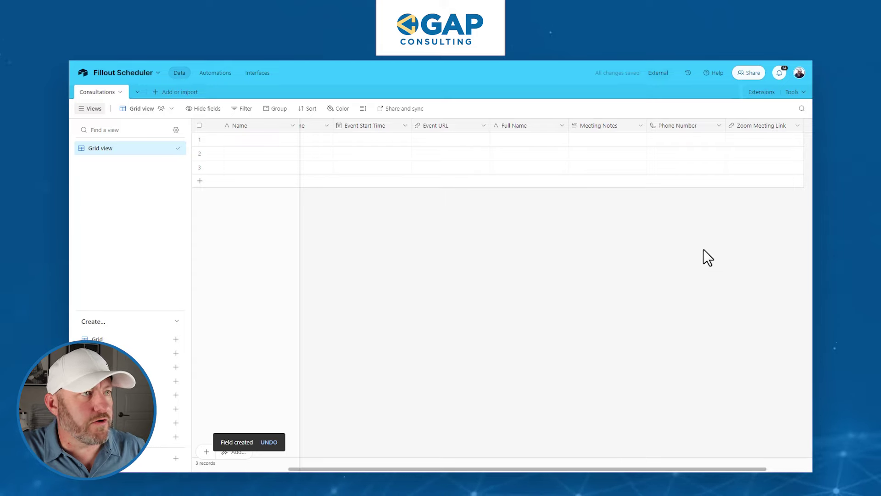
# Step: Review the new Consultations fields, including the date and time settings of Event End Time, without changing them
pyautogui.hscroll(-3, 564, 177)
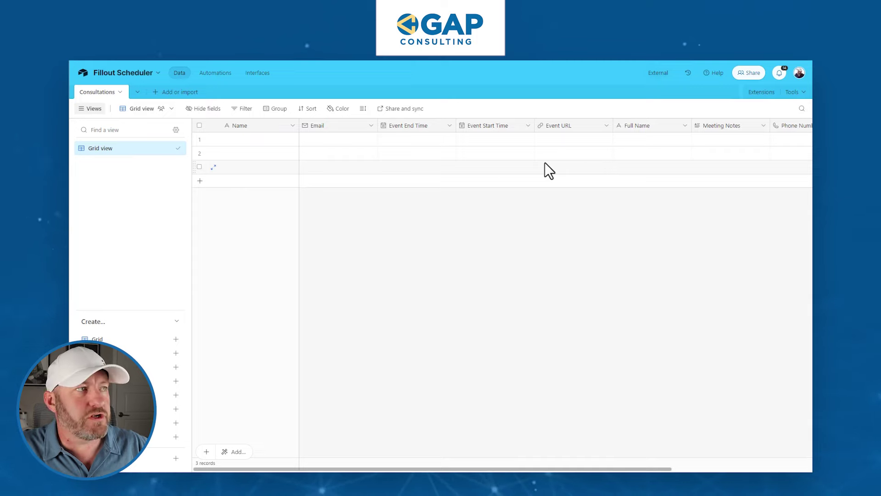
pyautogui.doubleClick(406, 126)
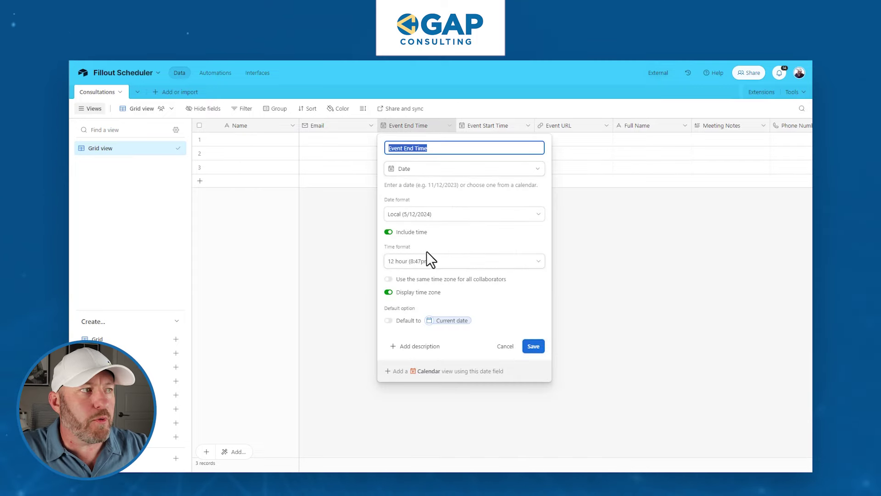
pyautogui.click(563, 238)
pyautogui.click(332, 142)
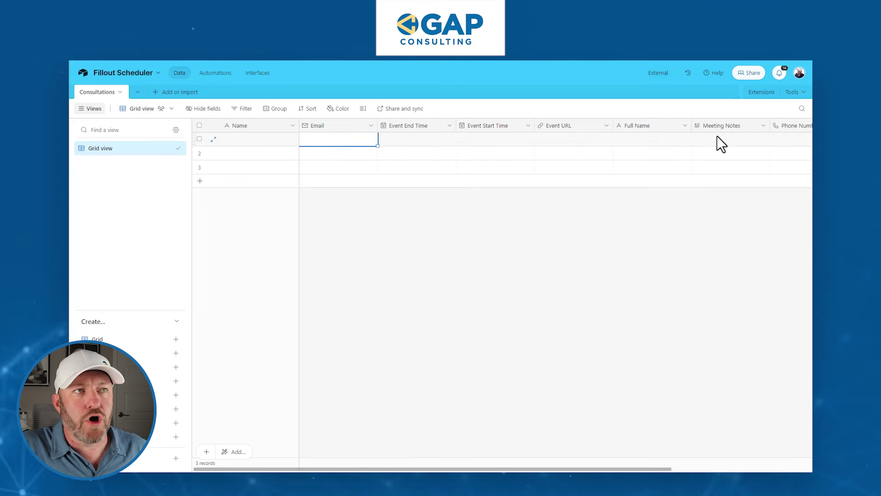
pyautogui.hscroll(5, 717, 139)
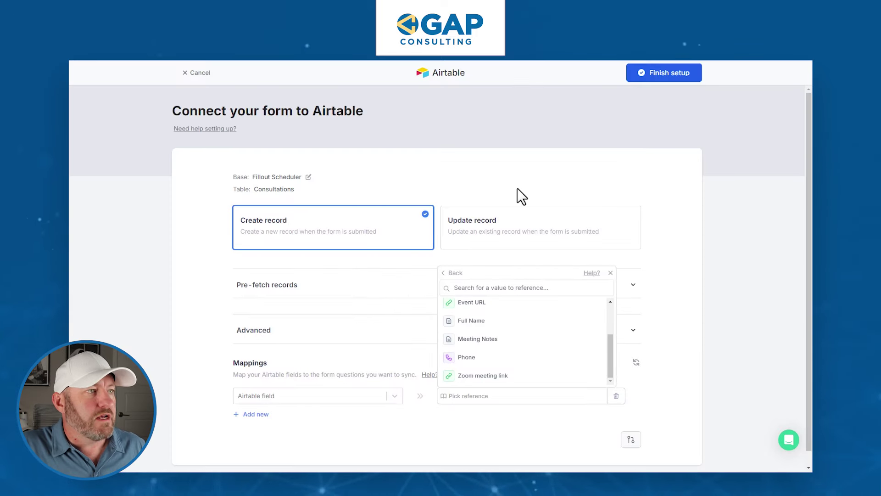
# Step: Back in Fillout, refresh the Airtable connection and map the Airtable Email field to the Schedule's Email value
pyautogui.click(517, 188)
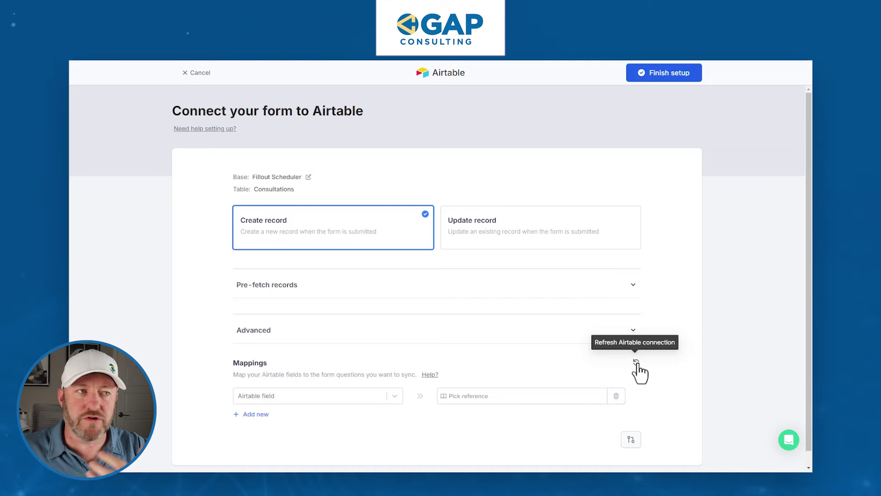
pyautogui.click(288, 398)
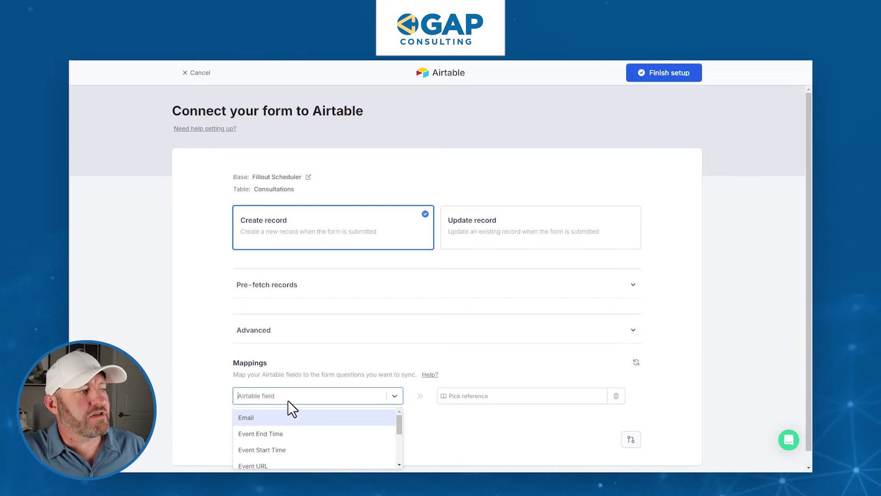
pyautogui.scroll(-1, 434, 373)
pyautogui.click(321, 403)
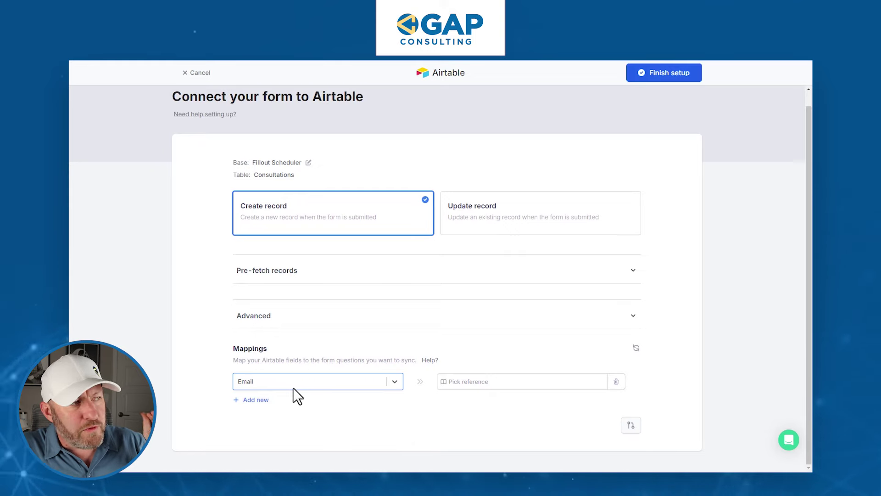
pyautogui.click(456, 384)
pyautogui.click(474, 296)
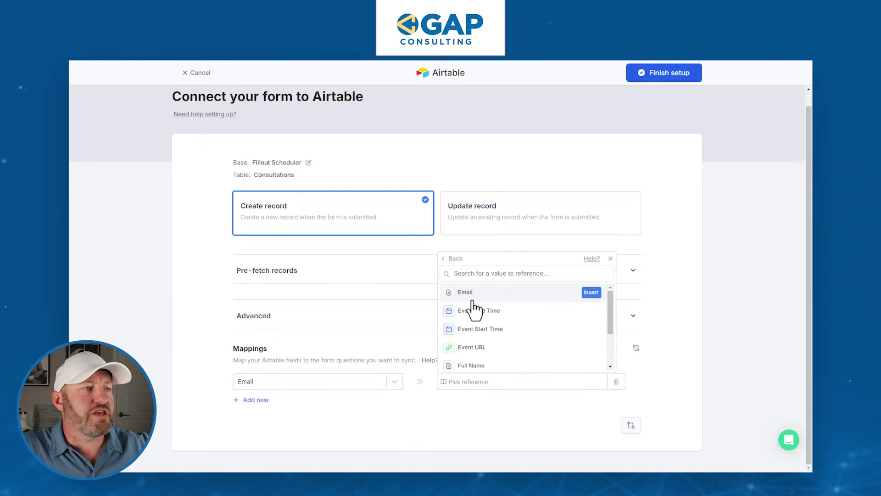
pyautogui.click(594, 293)
# Step: Add a second mapping that links the Airtable Event End Time field to the Schedule's Event End Time value
pyautogui.click(256, 400)
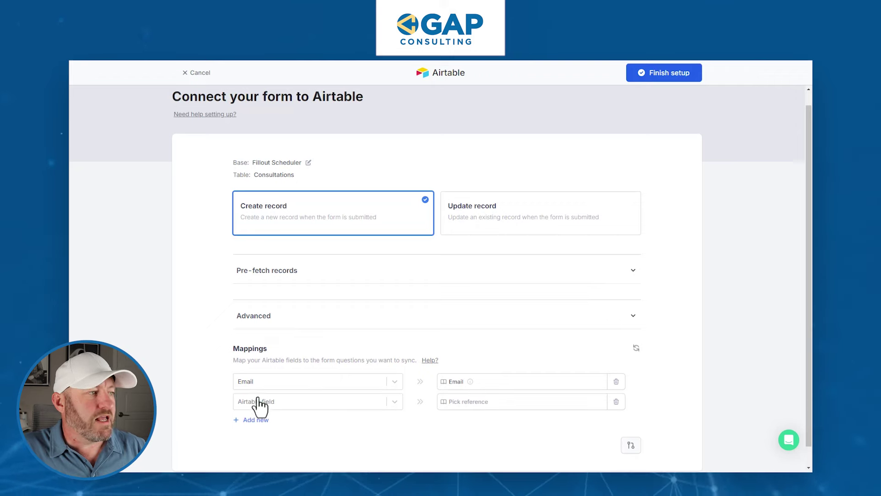
pyautogui.click(262, 404)
pyautogui.click(261, 287)
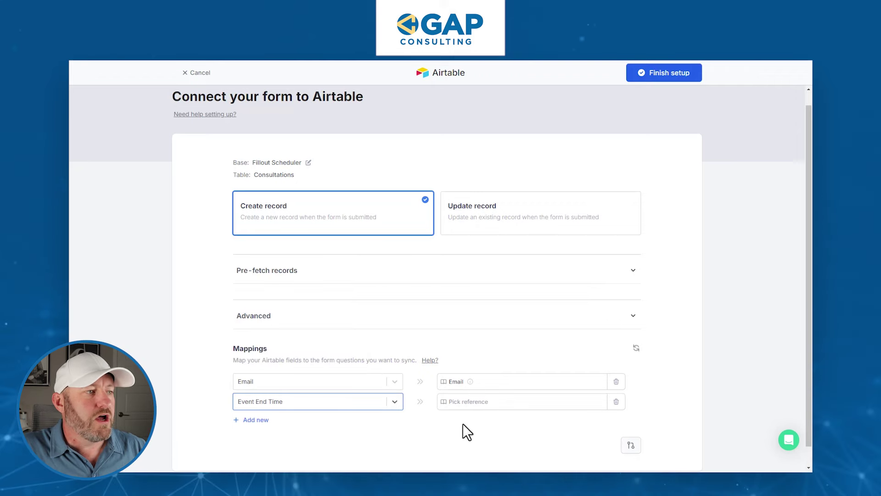
pyautogui.click(477, 402)
pyautogui.click(468, 311)
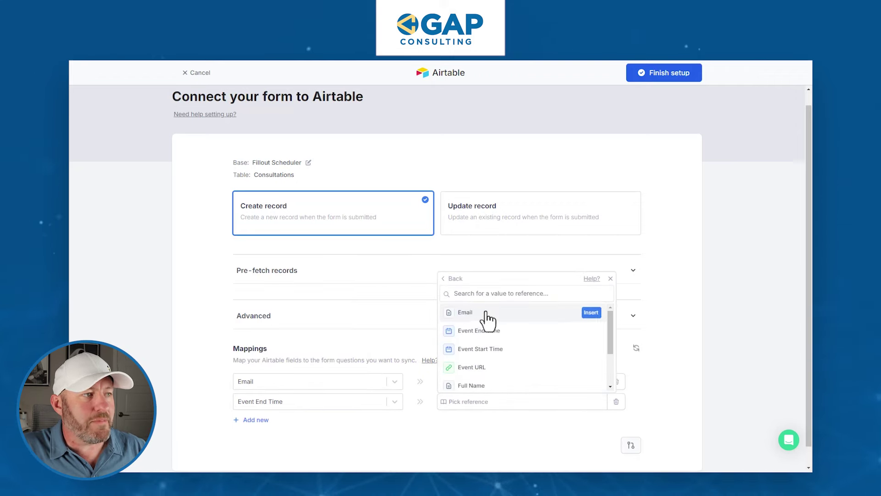
pyautogui.click(587, 331)
# Step: Add a mapping from the Airtable Event Start Time field to the Schedule's Event Start Time value, plus another blank mapping
pyautogui.click(256, 419)
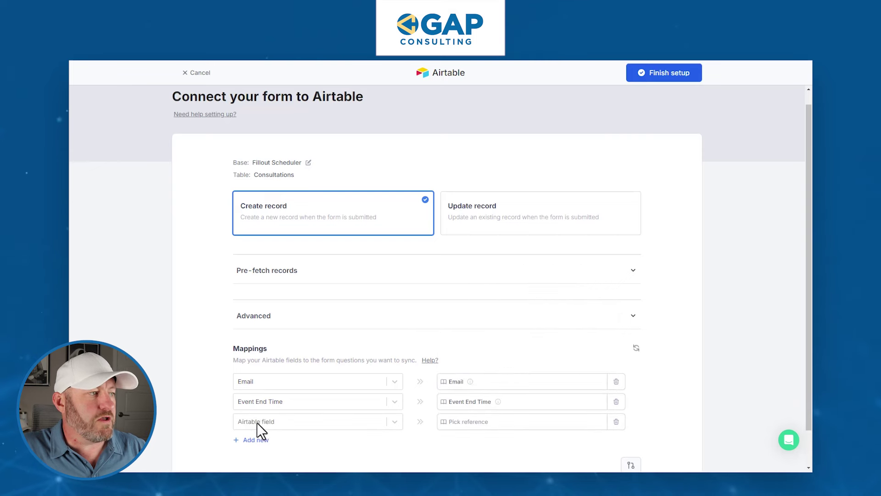
pyautogui.click(302, 421)
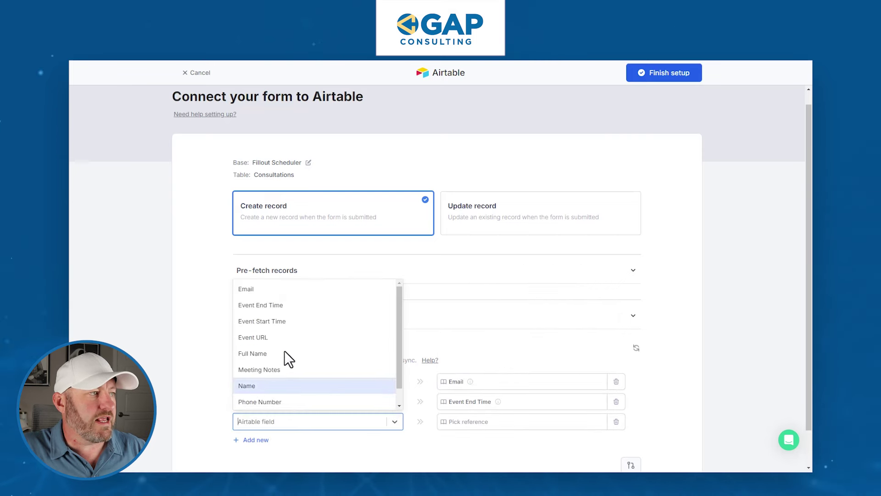
pyautogui.click(282, 323)
pyautogui.click(469, 421)
pyautogui.click(468, 328)
pyautogui.click(490, 368)
pyautogui.click(256, 440)
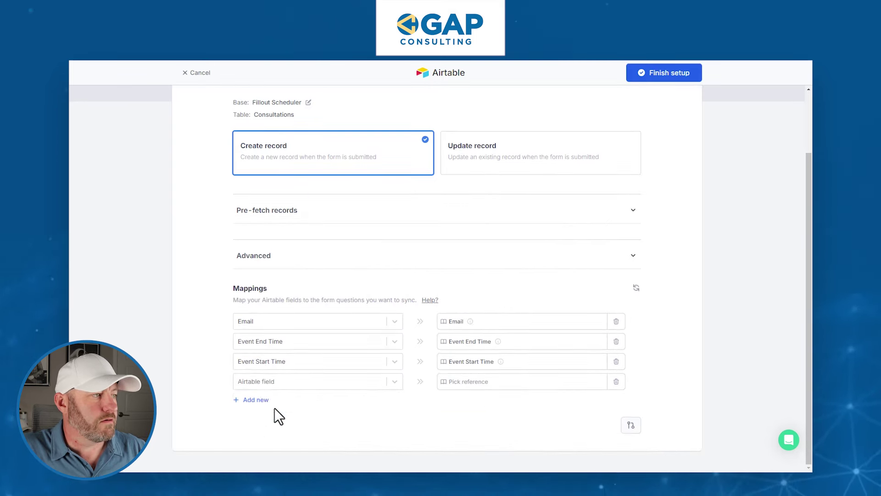
# Step: Complete the Event URL mapping with the Schedule's Event URL value, and map the Airtable Full Name field to the Schedule's Full Name
pyautogui.click(468, 382)
pyautogui.click(476, 356)
pyautogui.click(255, 399)
pyautogui.click(275, 401)
pyautogui.click(293, 349)
pyautogui.click(473, 401)
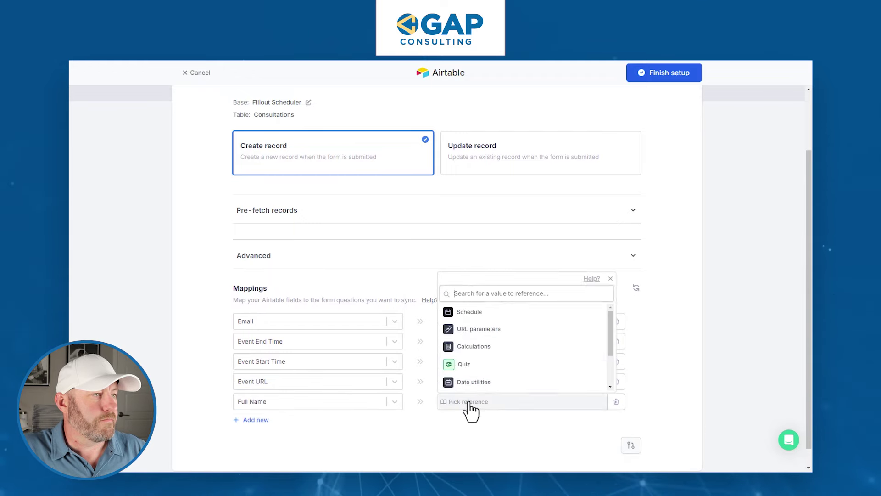
pyautogui.click(492, 385)
# Step: Add a mapping that links the Airtable Meeting Notes field to the Schedule's Meeting Notes value
pyautogui.click(255, 420)
pyautogui.click(305, 421)
pyautogui.click(287, 414)
pyautogui.click(469, 381)
pyautogui.click(472, 315)
pyautogui.click(449, 342)
# Step: Add a mapping that links the Airtable Phone Number field to the Schedule's Phone value
pyautogui.click(255, 399)
pyautogui.click(275, 401)
pyautogui.click(278, 380)
pyautogui.click(473, 401)
pyautogui.click(464, 368)
# Step: Add a mapping that links the Airtable Zoom Meeting Link field to the Schedule's Zoom meeting Link value
pyautogui.click(255, 419)
pyautogui.click(275, 421)
pyautogui.click(291, 403)
pyautogui.click(472, 422)
pyautogui.scroll(-3, 502, 370)
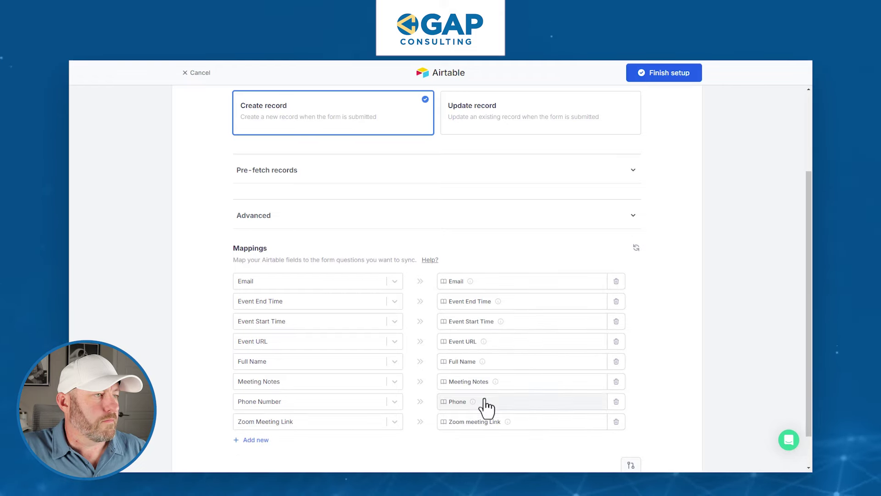
pyautogui.click(485, 460)
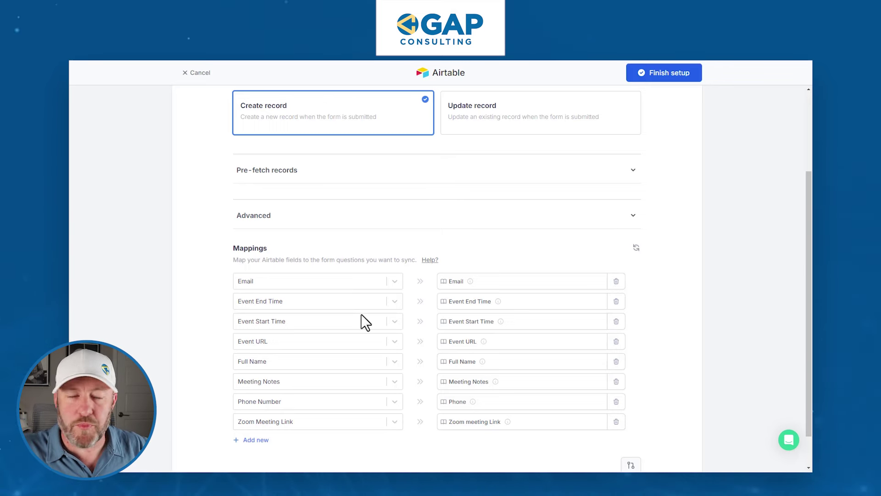
# Step: Add a blank run condition to the Airtable integration and close the condition editor without filling it in
pyautogui.scroll(-1, 661, 395)
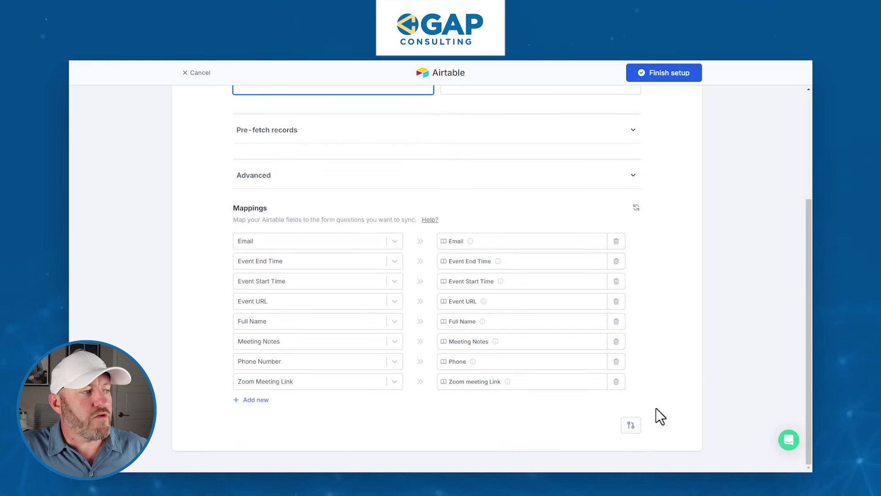
pyautogui.click(632, 428)
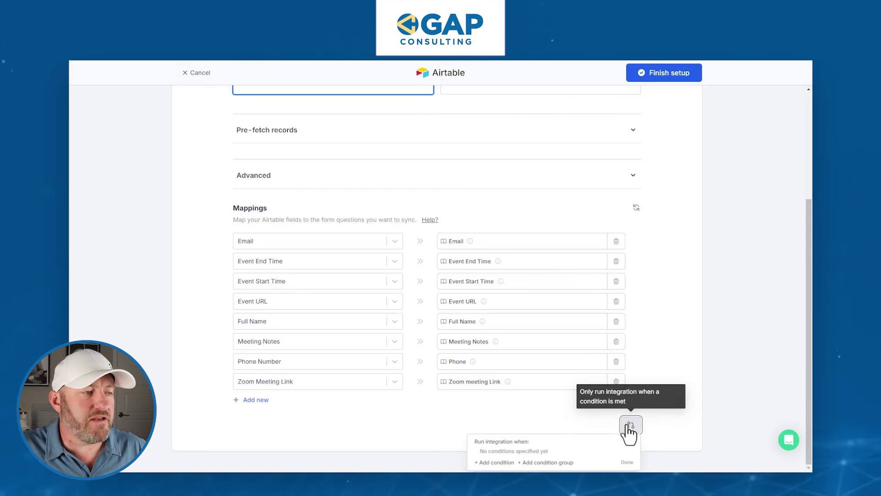
pyautogui.click(503, 463)
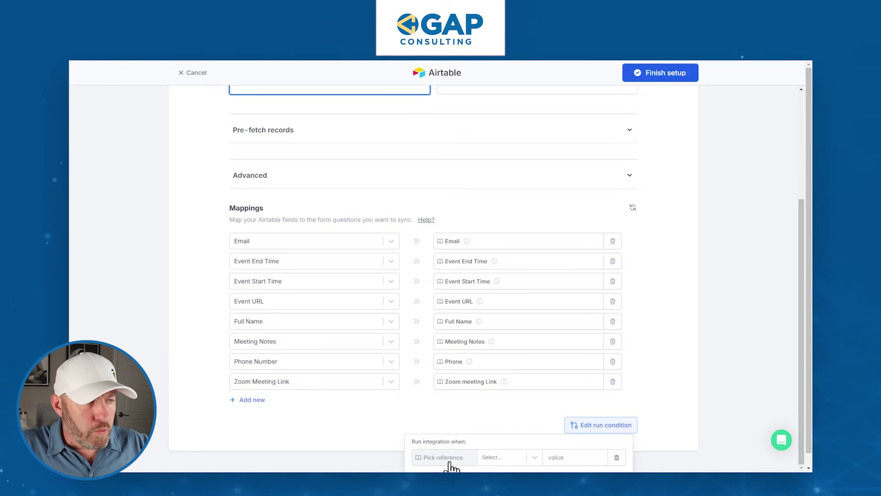
pyautogui.click(676, 392)
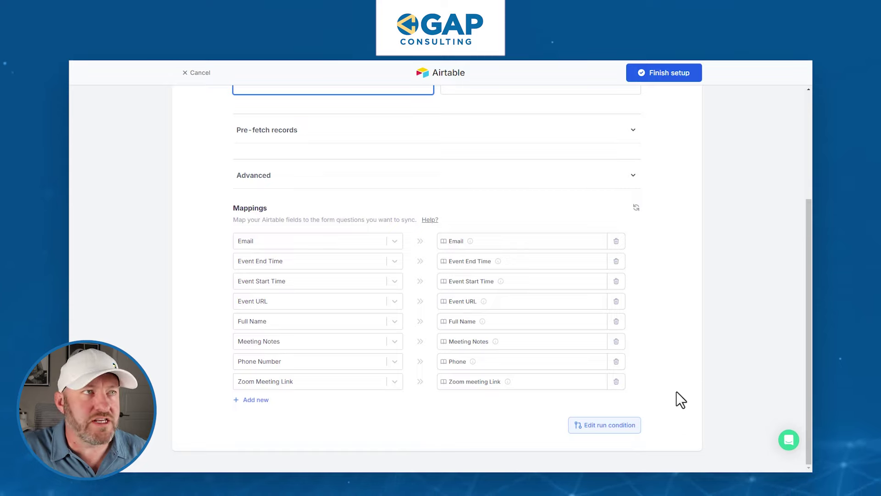
# Step: Finish the Airtable integration setup and publish the form immediately so the integration is active
pyautogui.click(668, 77)
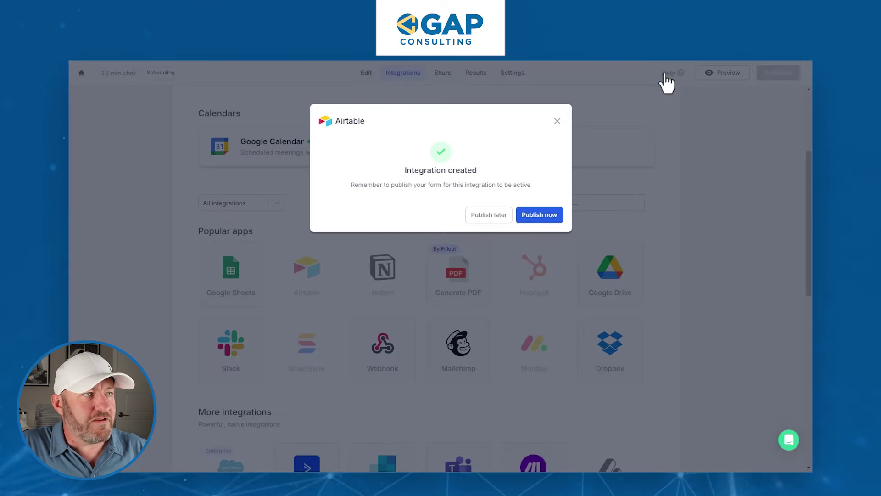
pyautogui.click(548, 219)
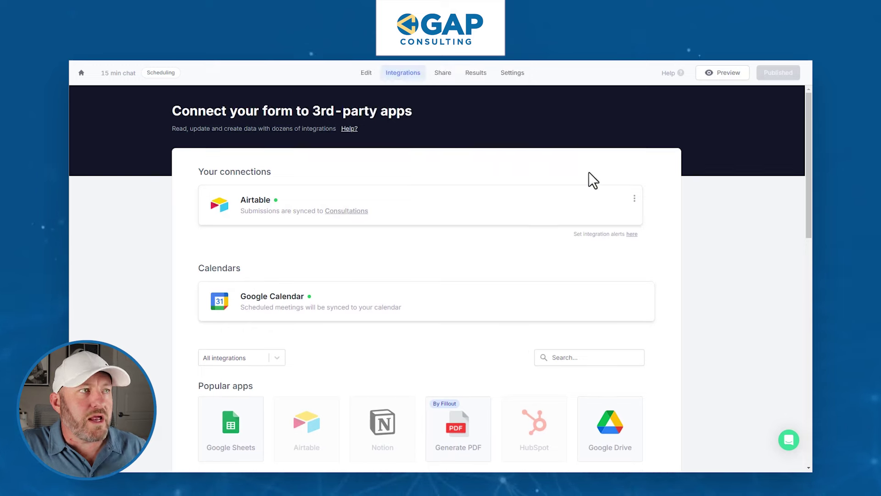
# Step: Go to the form's sharing options and open the live form from its form link
pyautogui.click(443, 81)
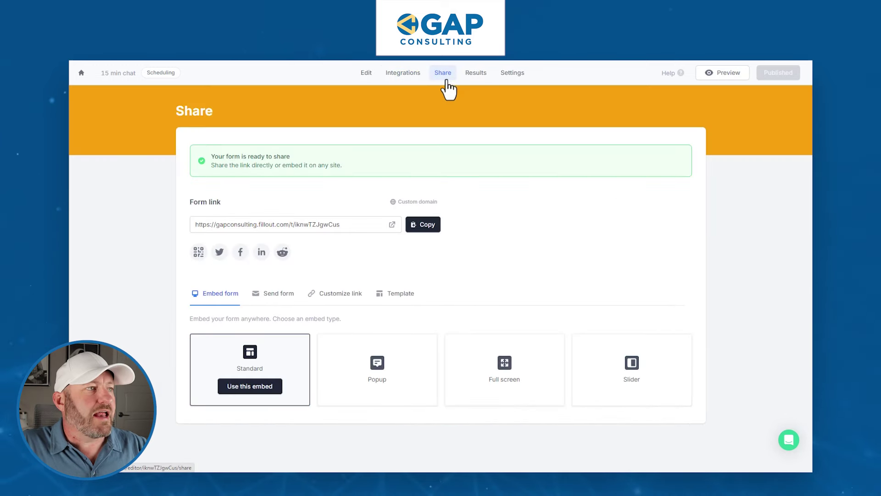
pyautogui.click(392, 225)
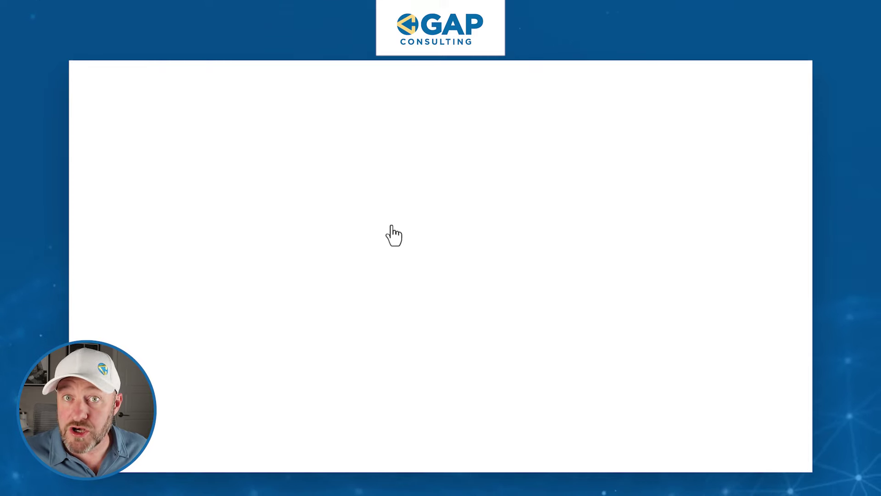